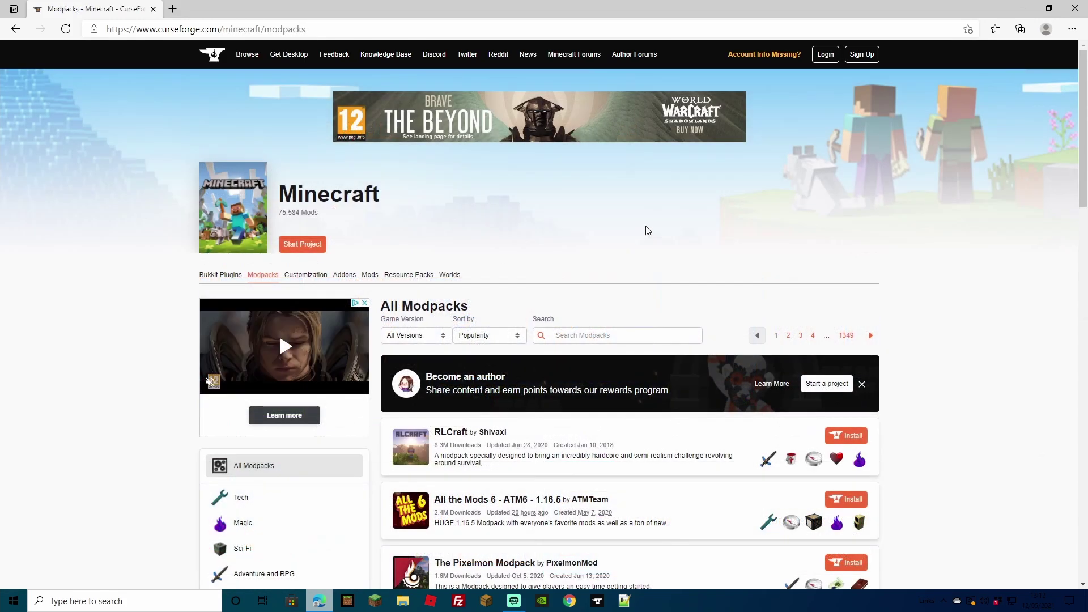
Start installing RLCraft from the Minecraft Modpacks list, dismissing the app prompt and mod notice
scroll(646, 230, "down", 3)
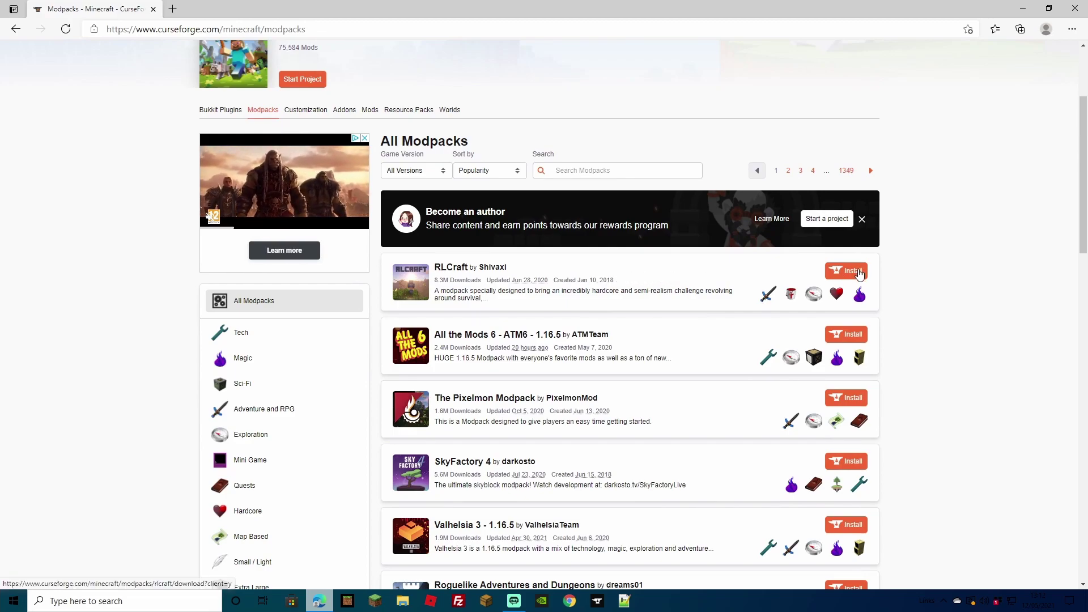
left_click(860, 272)
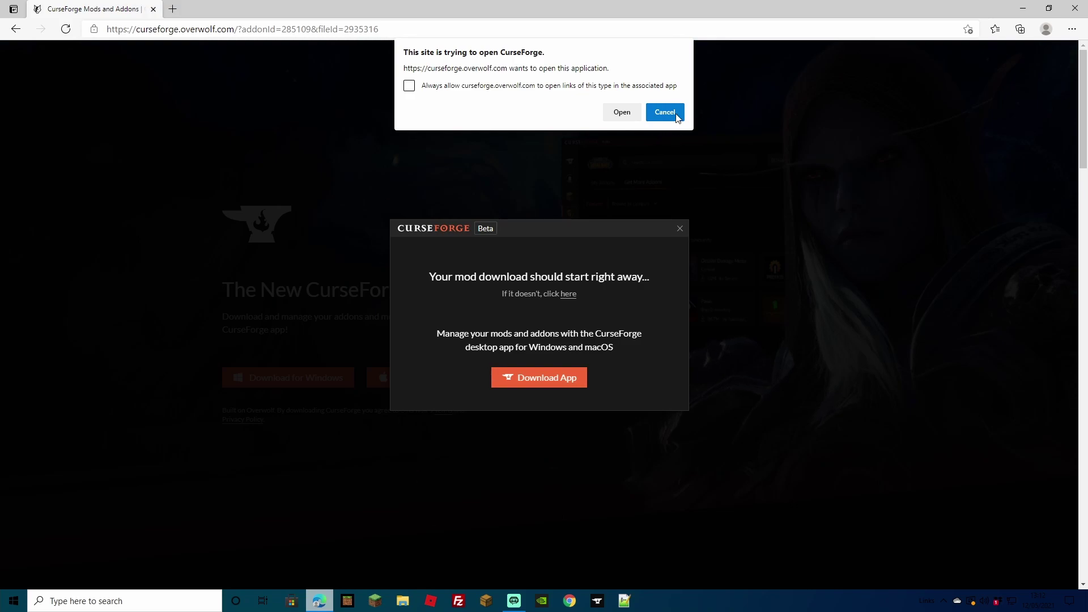
left_click(664, 116)
left_click(680, 228)
Open the CurseForge app, search Browse Modpacks for 'rl' and play RLCraft
left_click(624, 114)
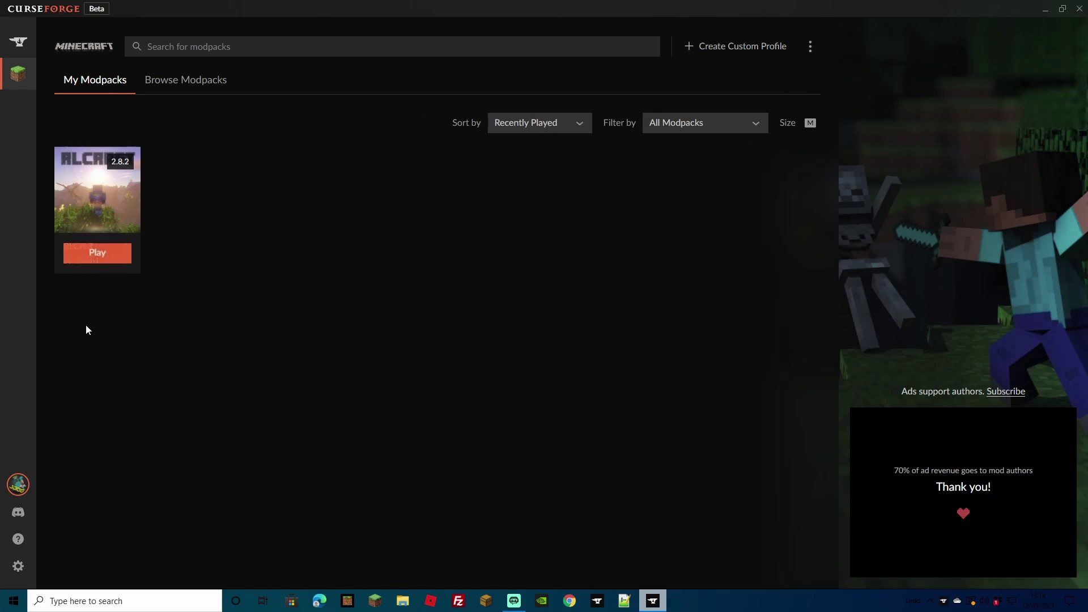
mouse_move(55, 163)
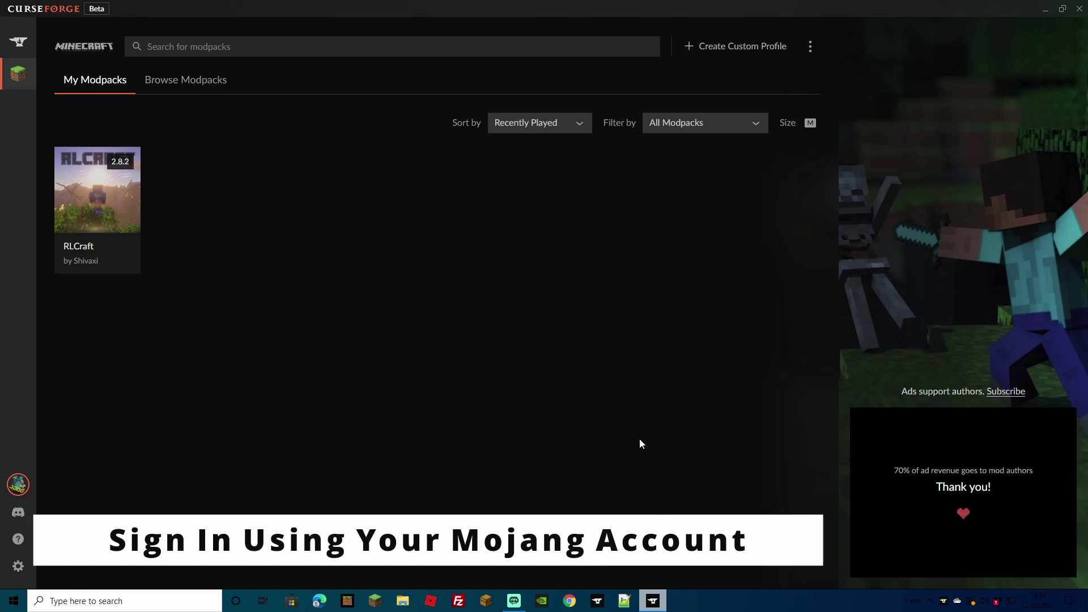
left_click(176, 86)
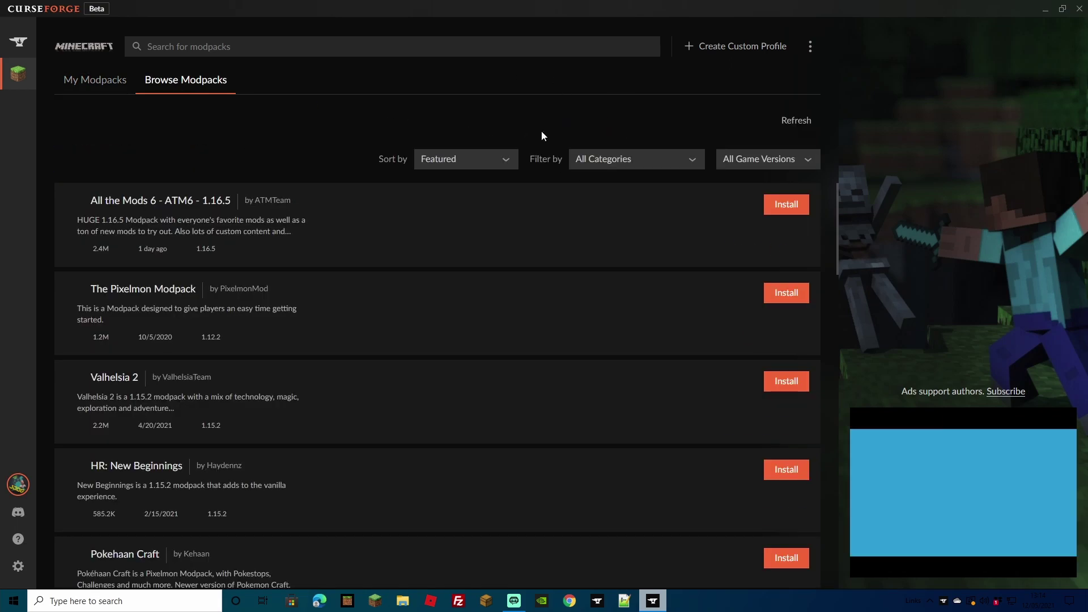
left_click(328, 45)
type("r")
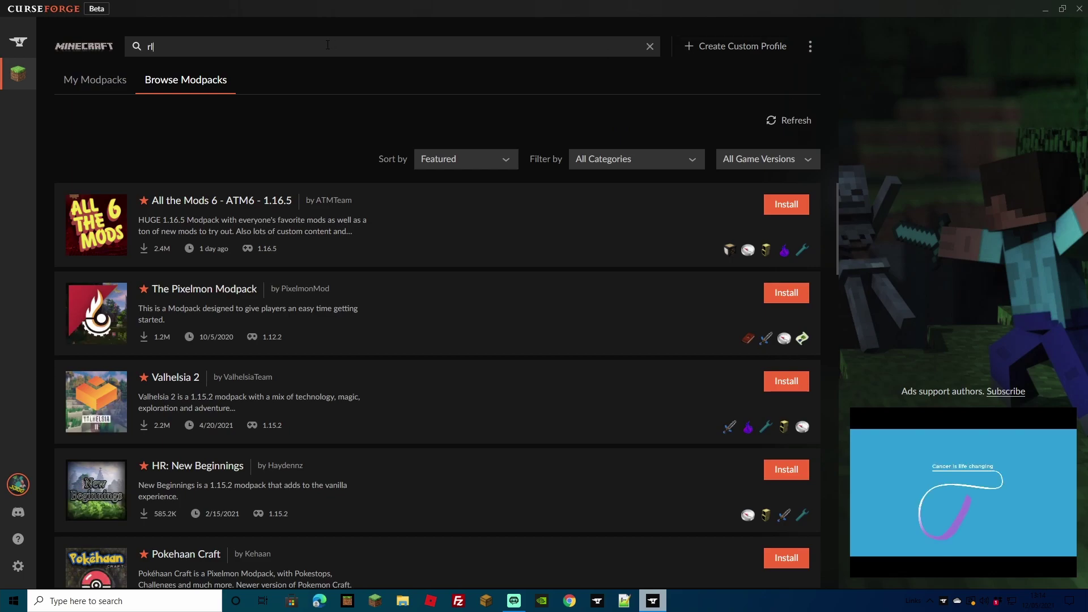
type("l")
key("Return")
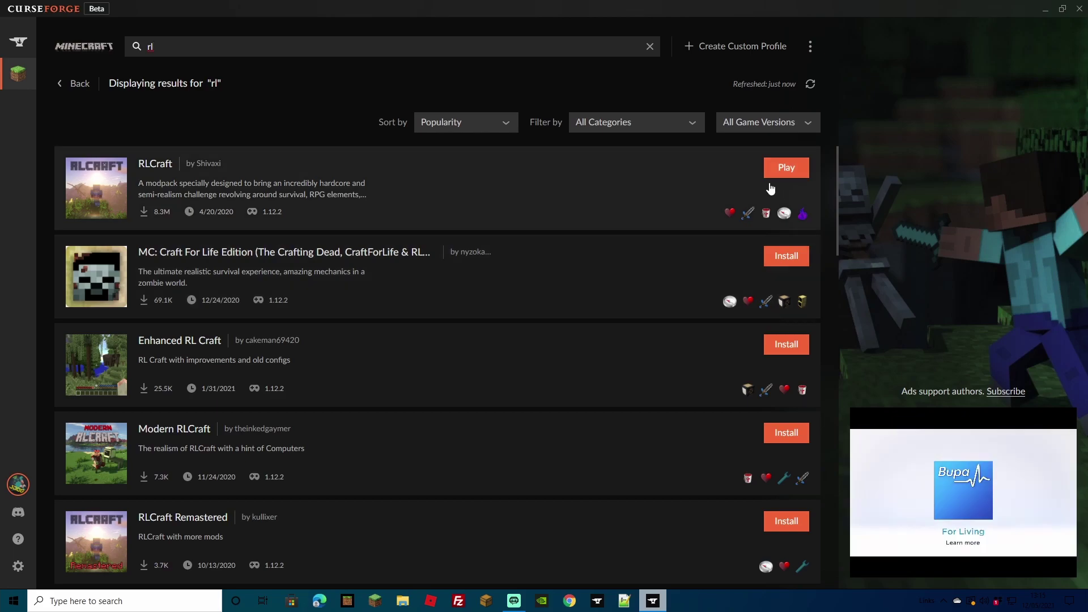
left_click(785, 167)
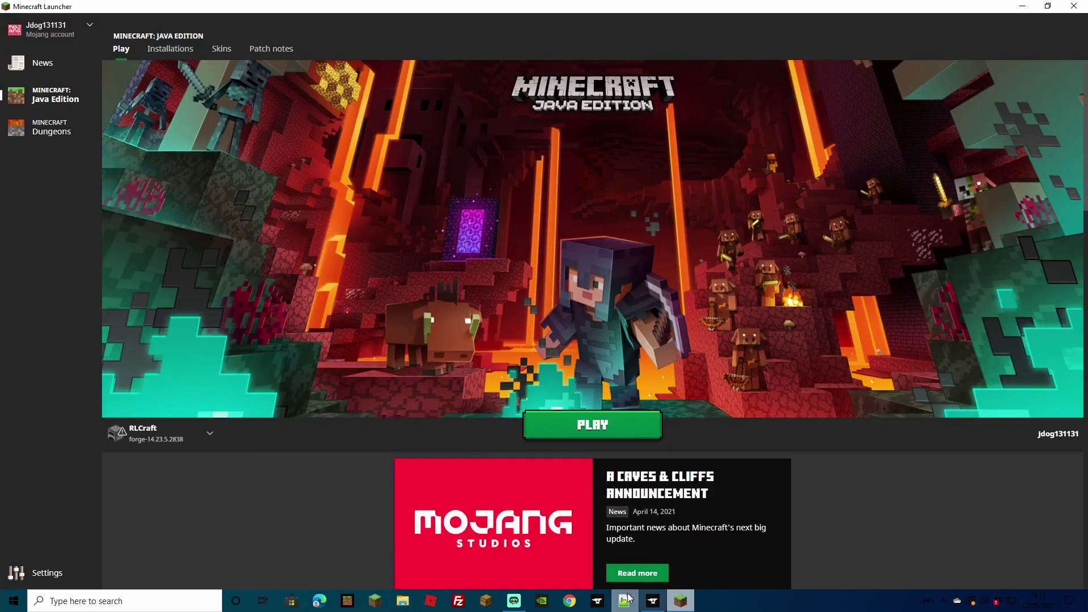
Play the RLCraft forge-14.23.5.2838 installation from the Minecraft Launcher
mouse_move(165, 434)
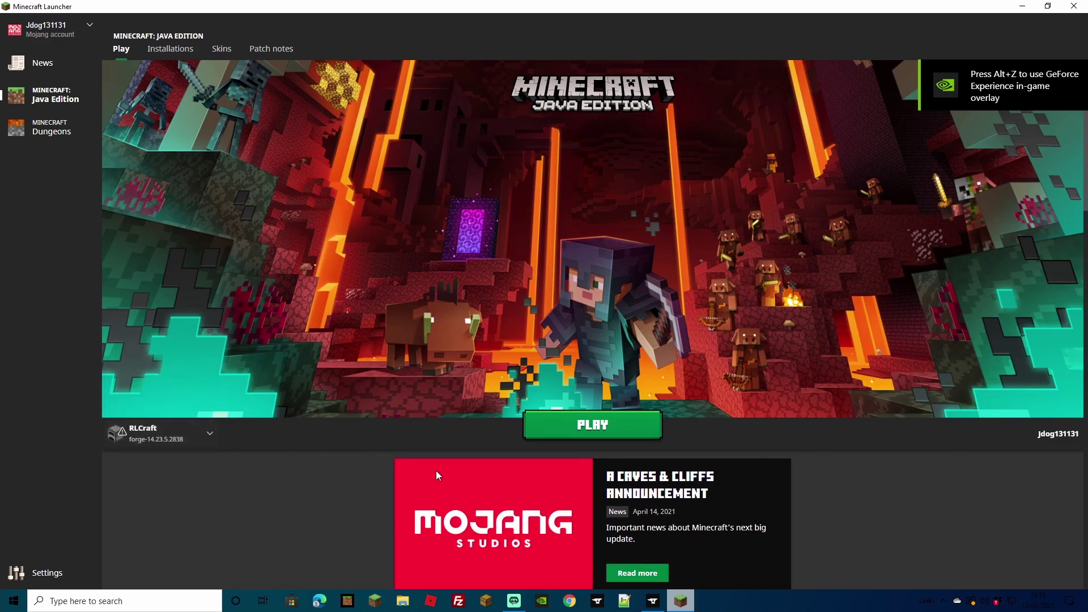
left_click(575, 424)
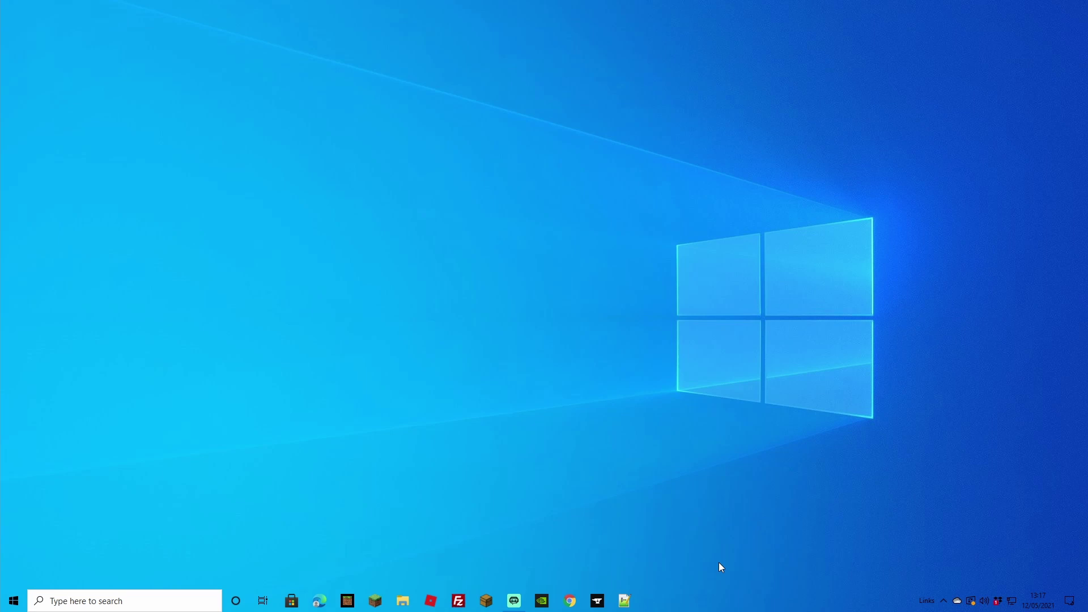
Open the CurseForge website in Edge through a web search for curseforge
left_click(320, 602)
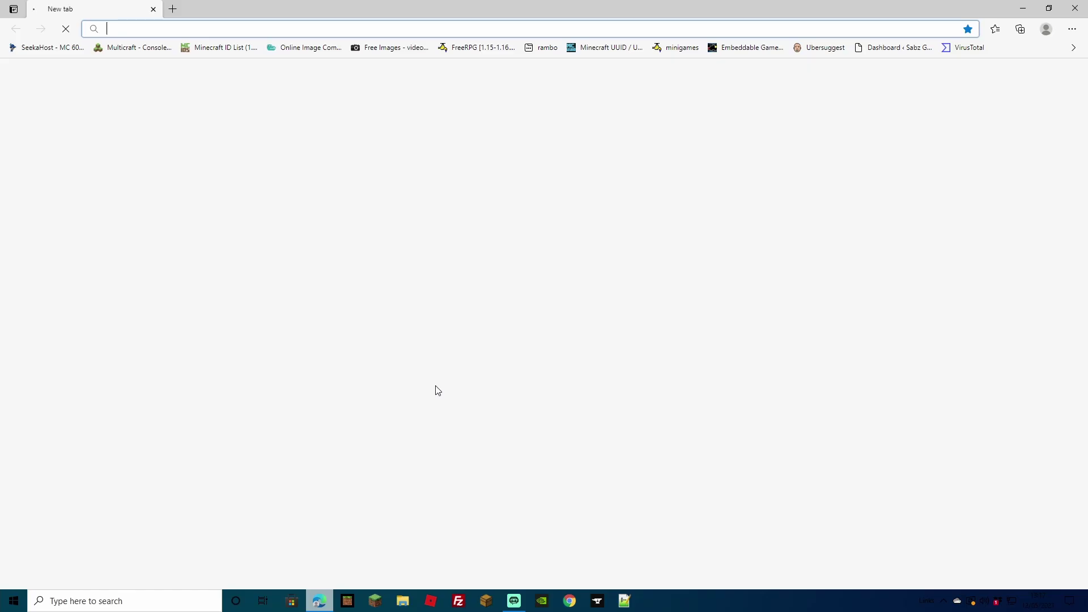
type("cu")
left_click(354, 315)
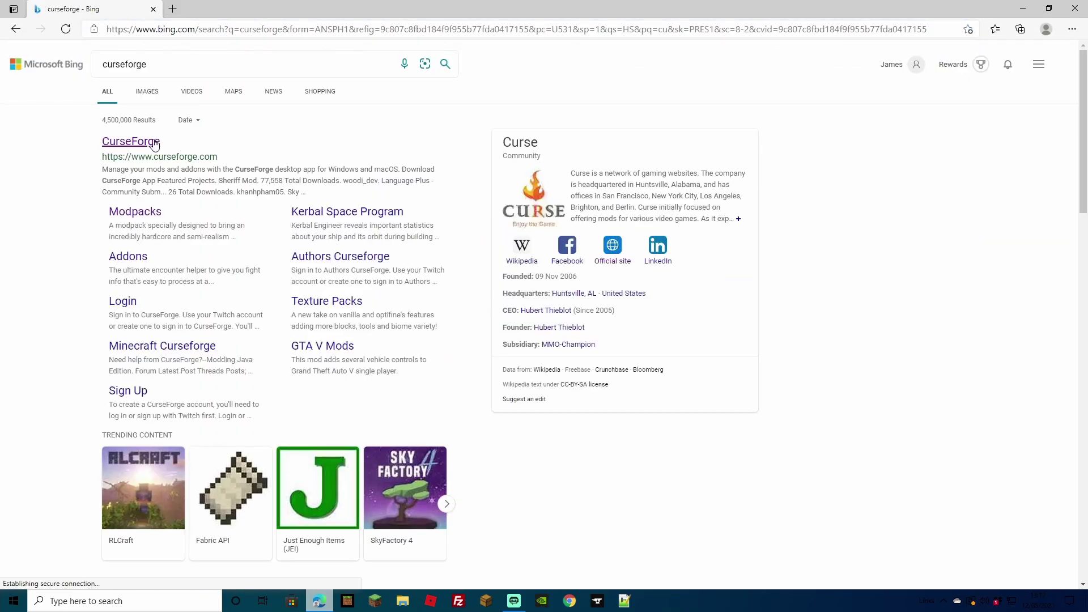
left_click(149, 146)
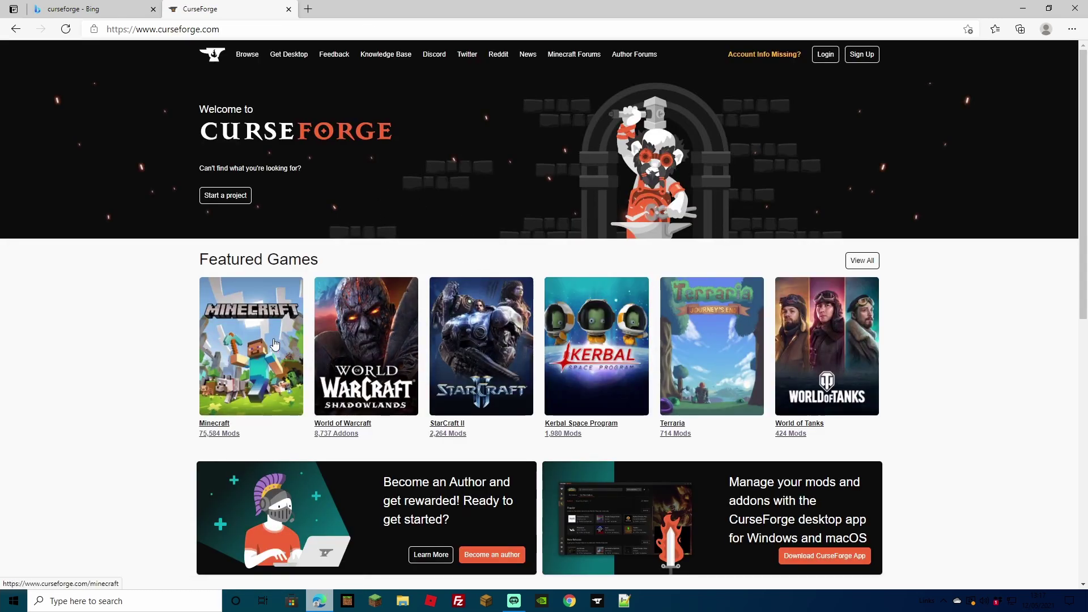
Download the RLCraft 1.12 Server Pack from the RLCraft modpack page's Recent Files
left_click(253, 342)
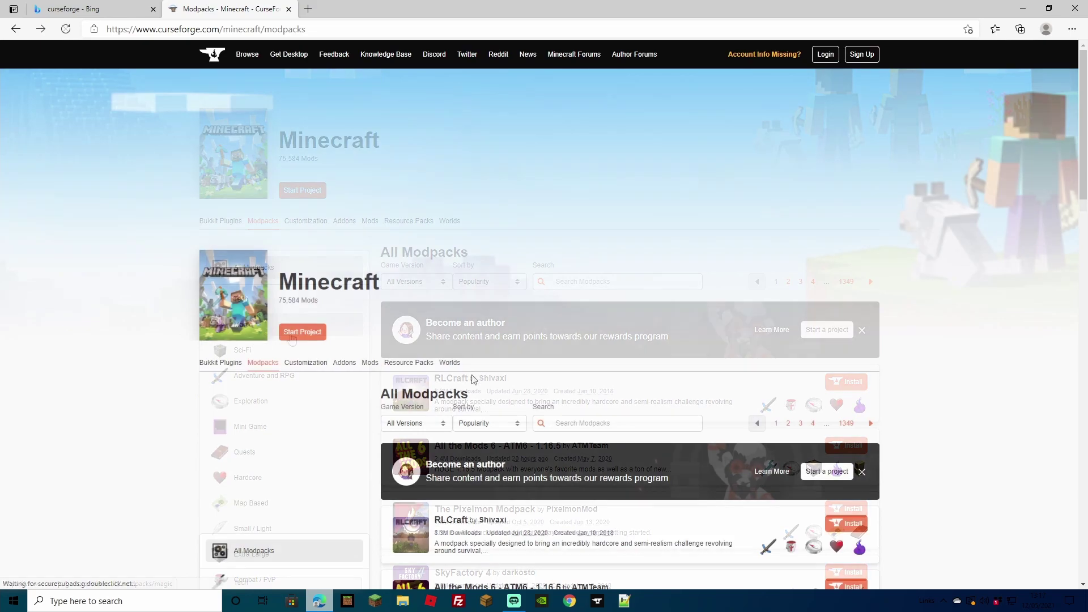
scroll(617, 377, "down", 3)
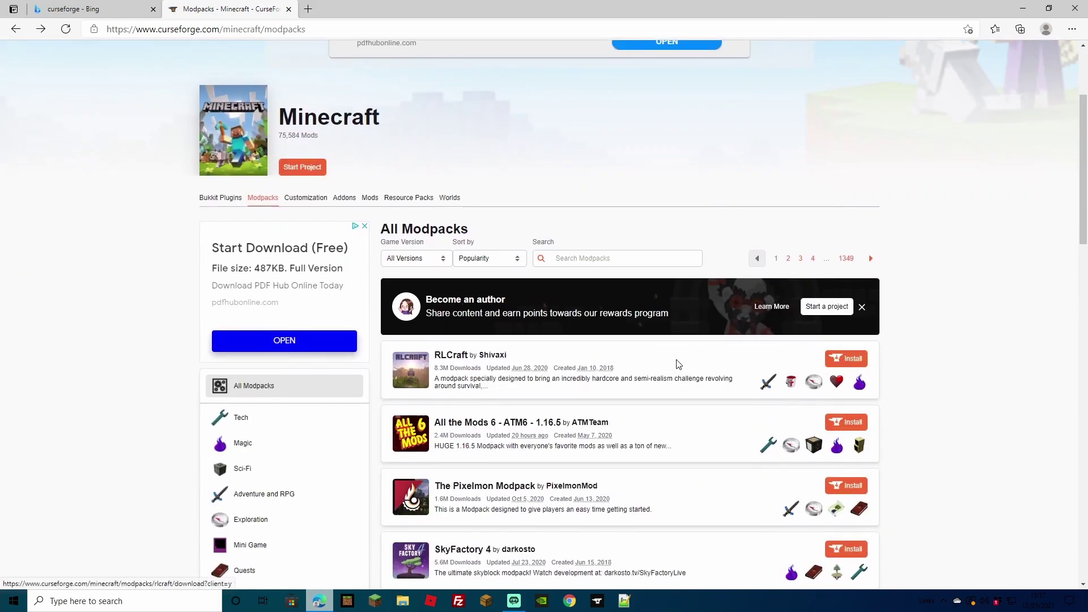
left_click(421, 378)
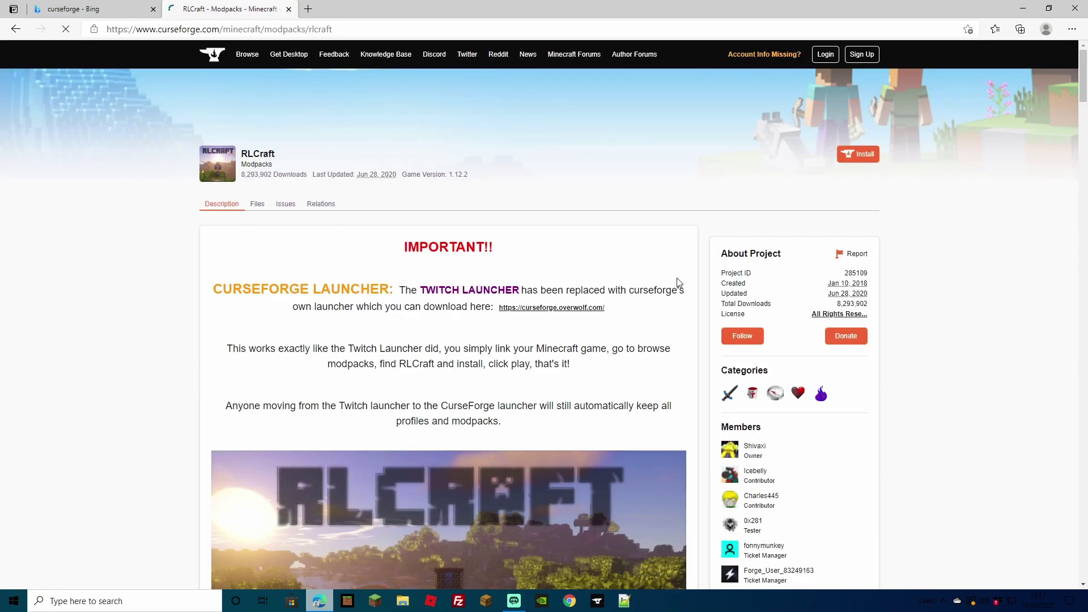
scroll(631, 289, "down", 5)
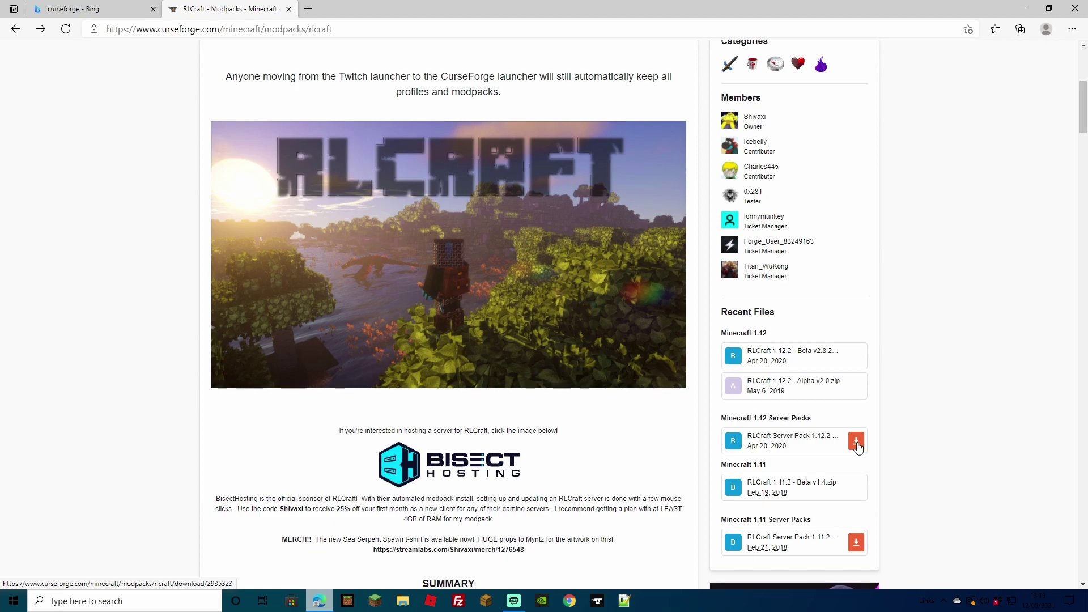
left_click(857, 444)
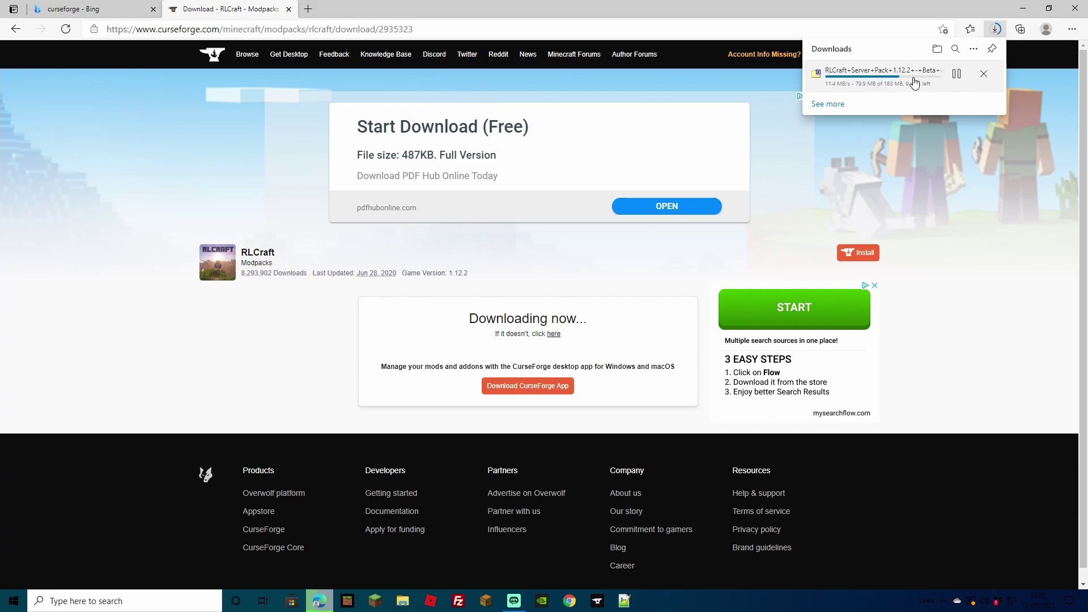
Copy the RLCraft Server Pack 1.12.2 Beta v2.8.2 zip from Downloads into E:\rlcraft
left_click(403, 602)
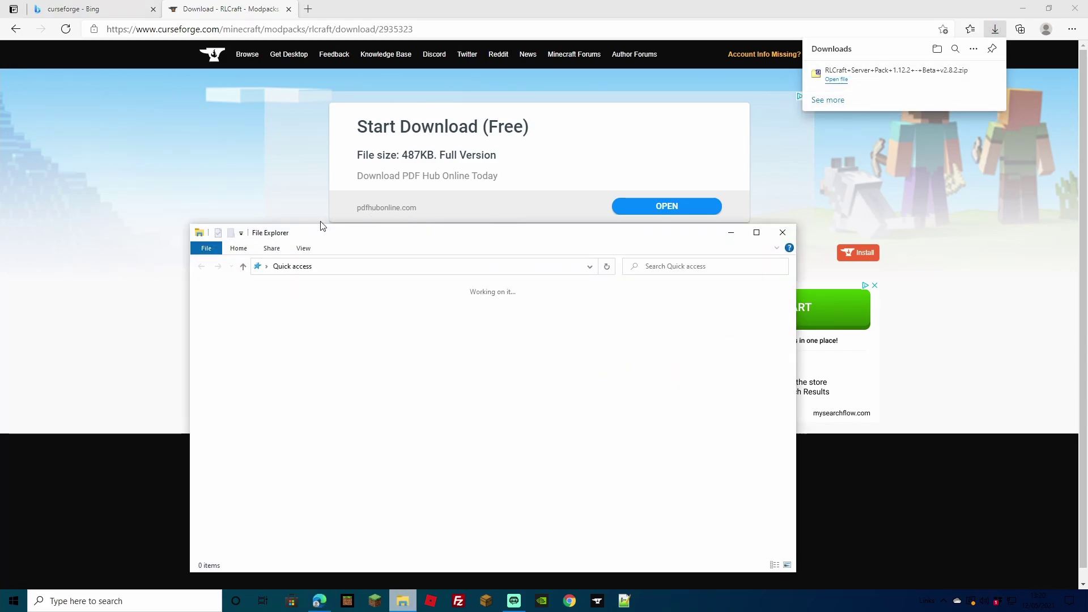
double_click(247, 317)
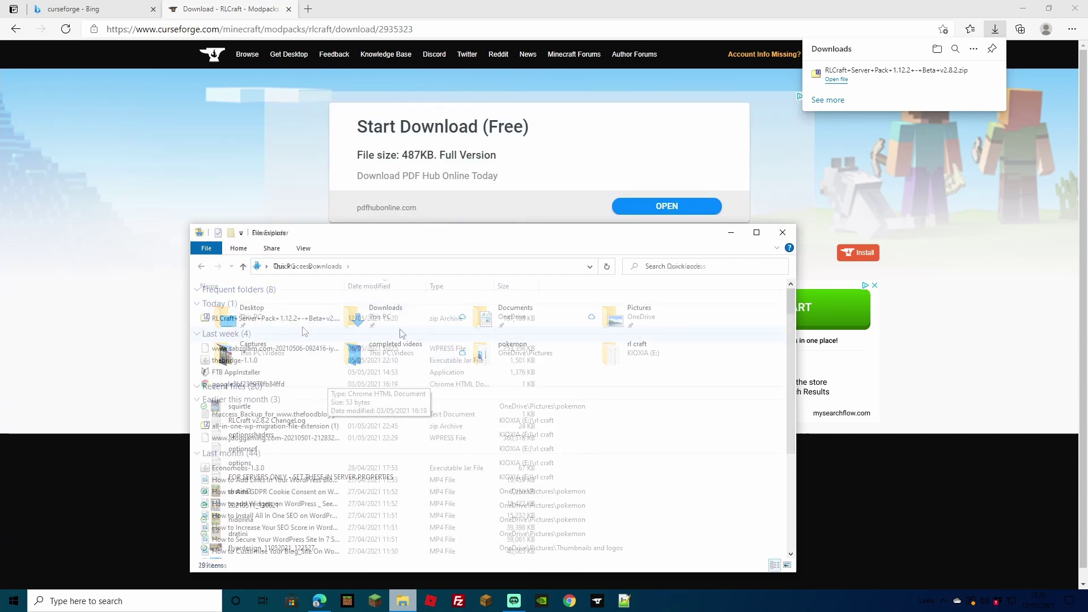
right_click(232, 320)
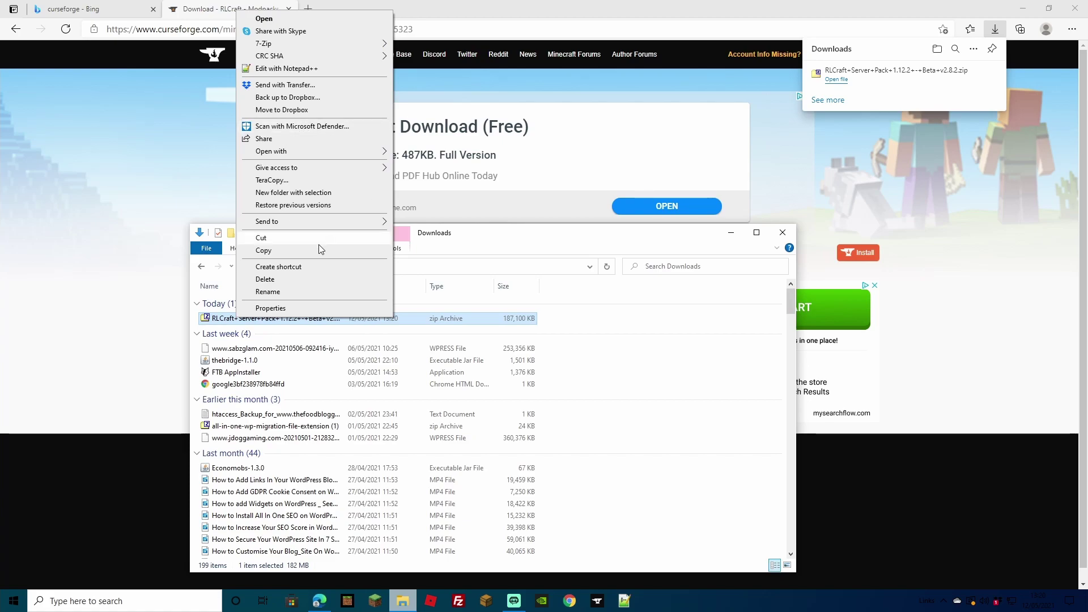
left_click(264, 238)
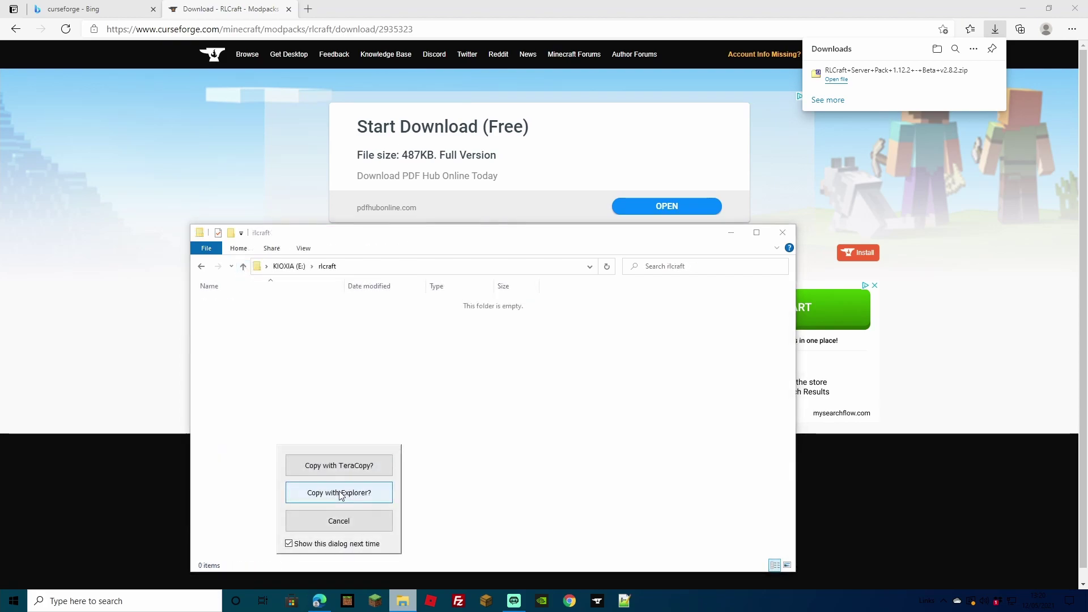
left_click(342, 493)
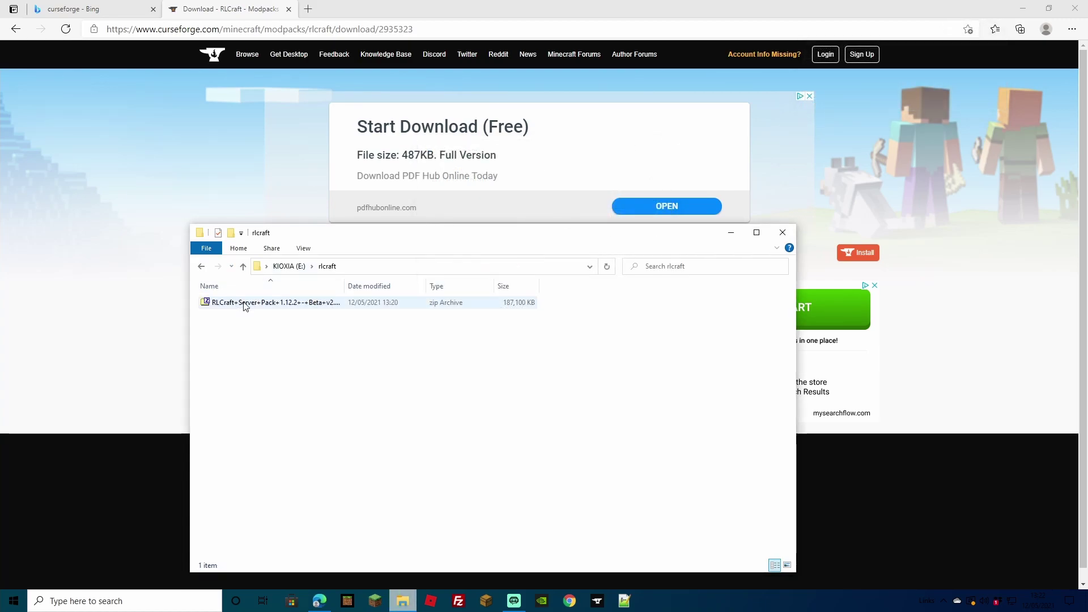
Extract the server pack zip in place with 7-Zip and select the extracted files
right_click(245, 304)
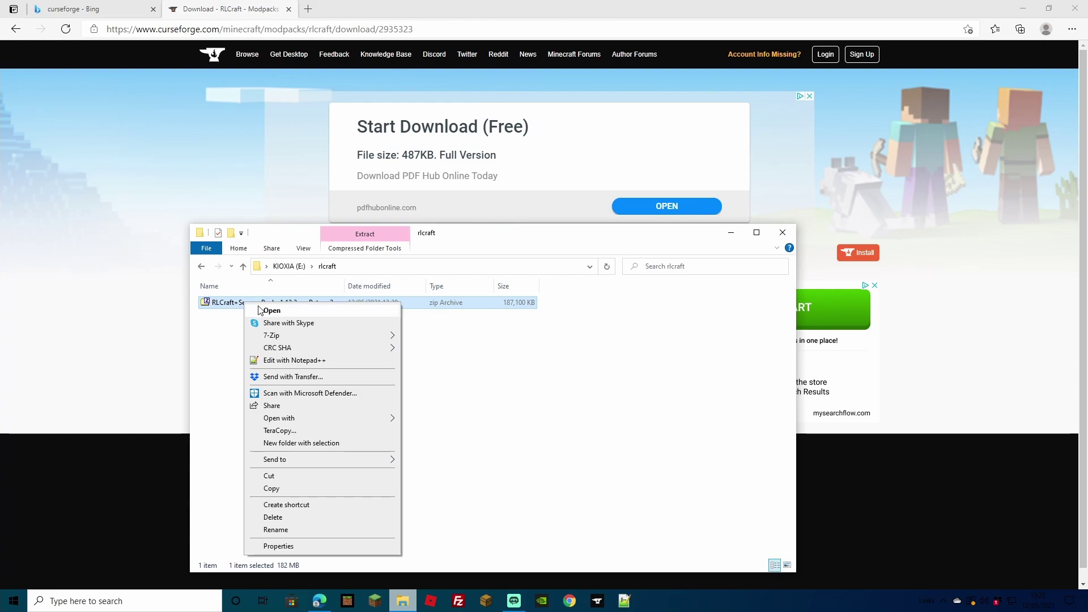
mouse_move(296, 339)
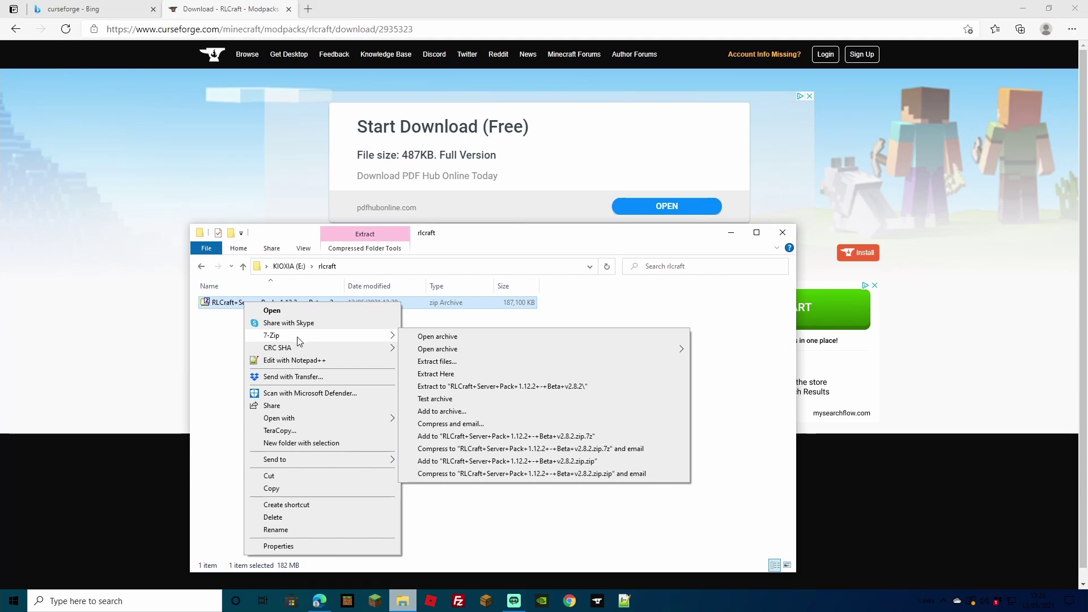
left_click(438, 374)
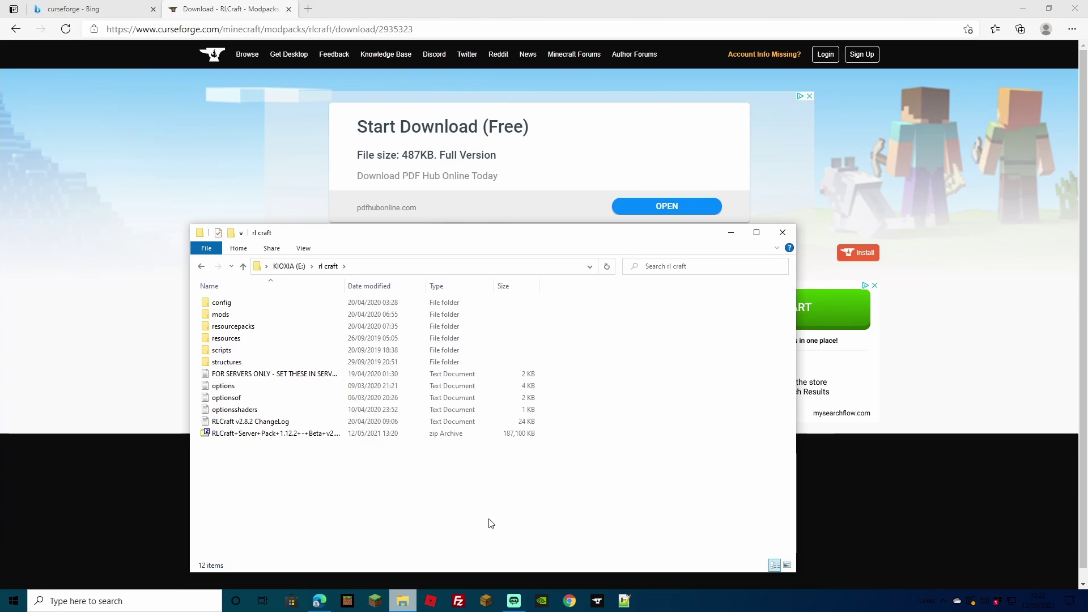
left_click_drag(570, 480, 355, 479)
Permanently delete the RLCraft server pack zip and minimize File Explorer
right_click(236, 435)
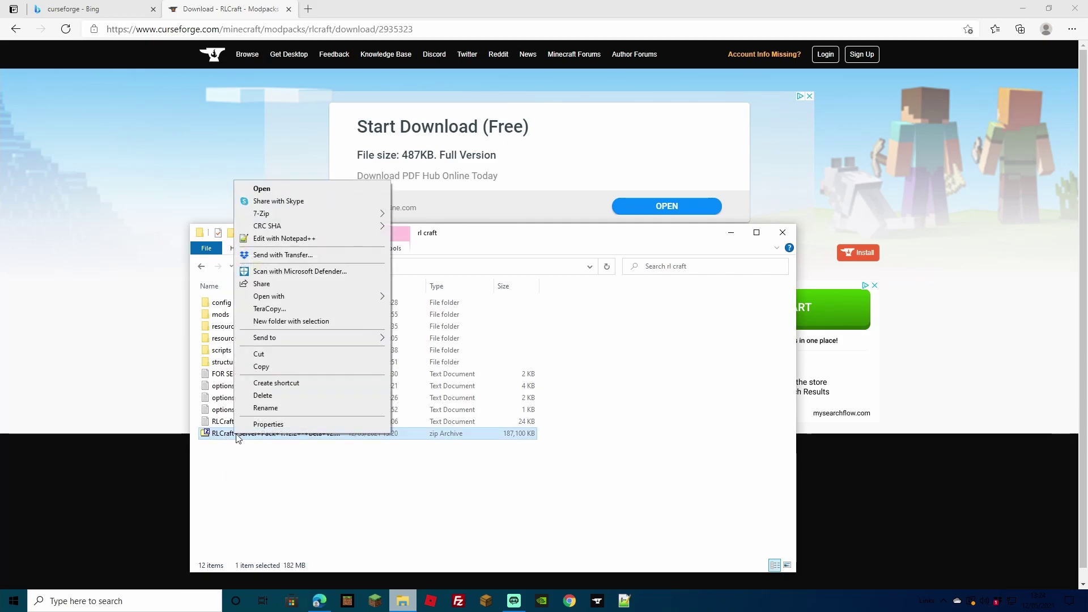
left_click(284, 395)
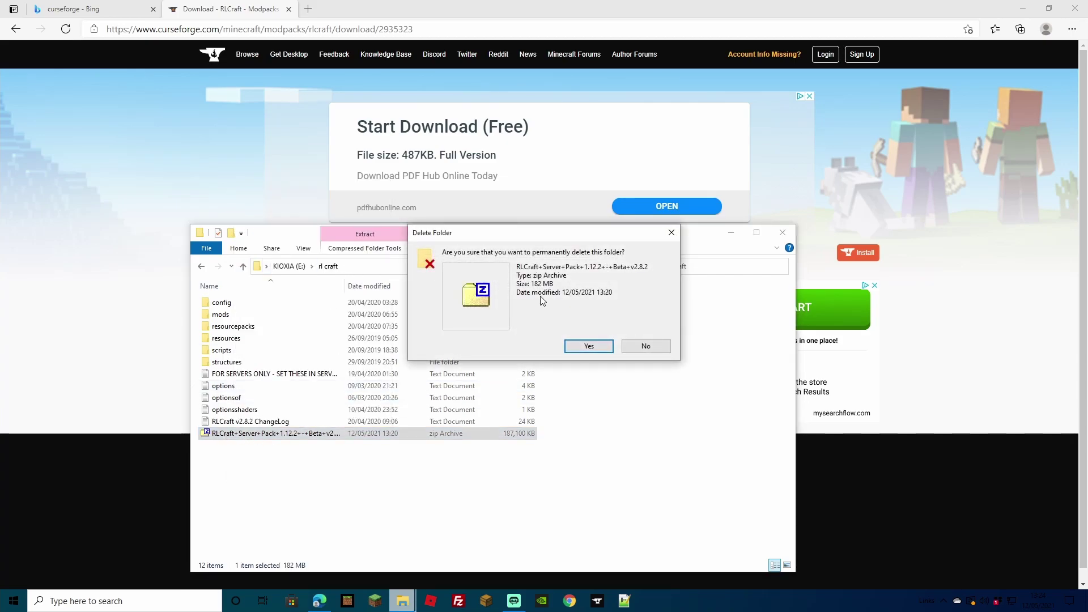
left_click(589, 345)
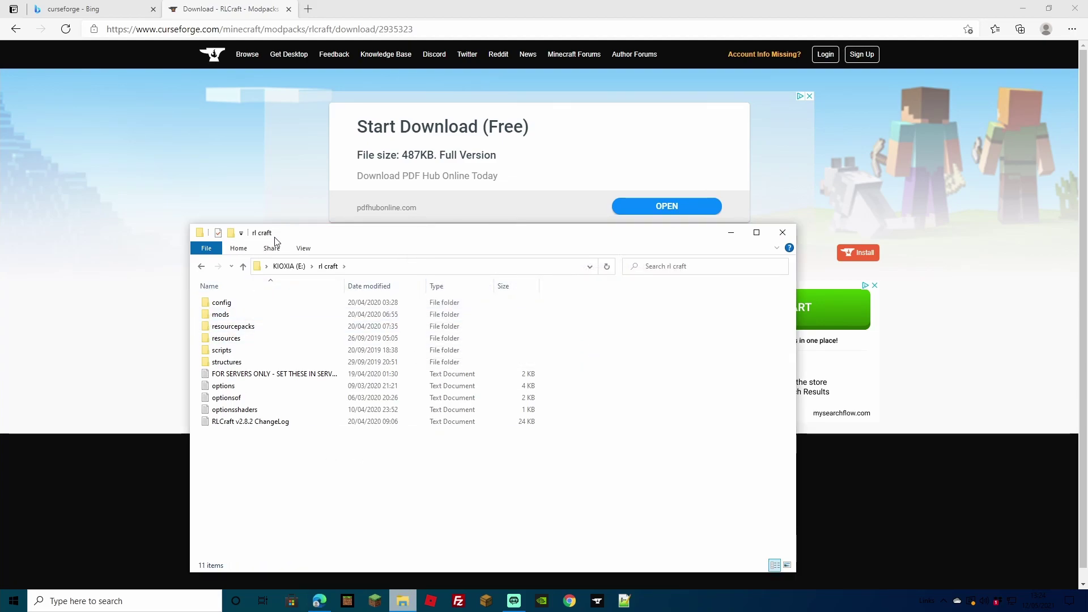
left_click(731, 232)
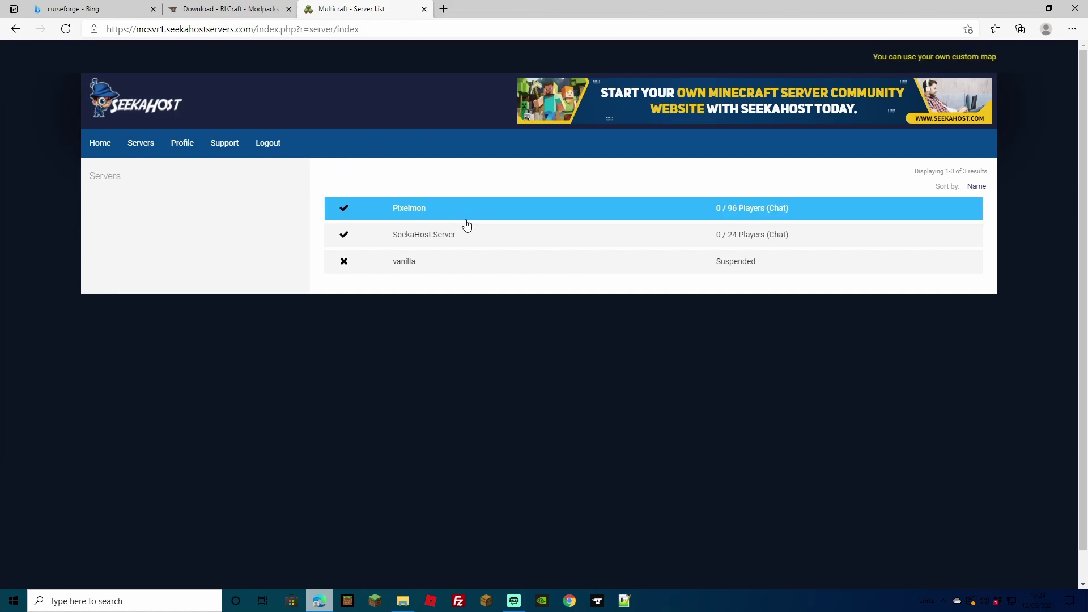
Open the SeekaHost Server page, close the CurseForge and Bing tabs, and expand Files
left_click(404, 238)
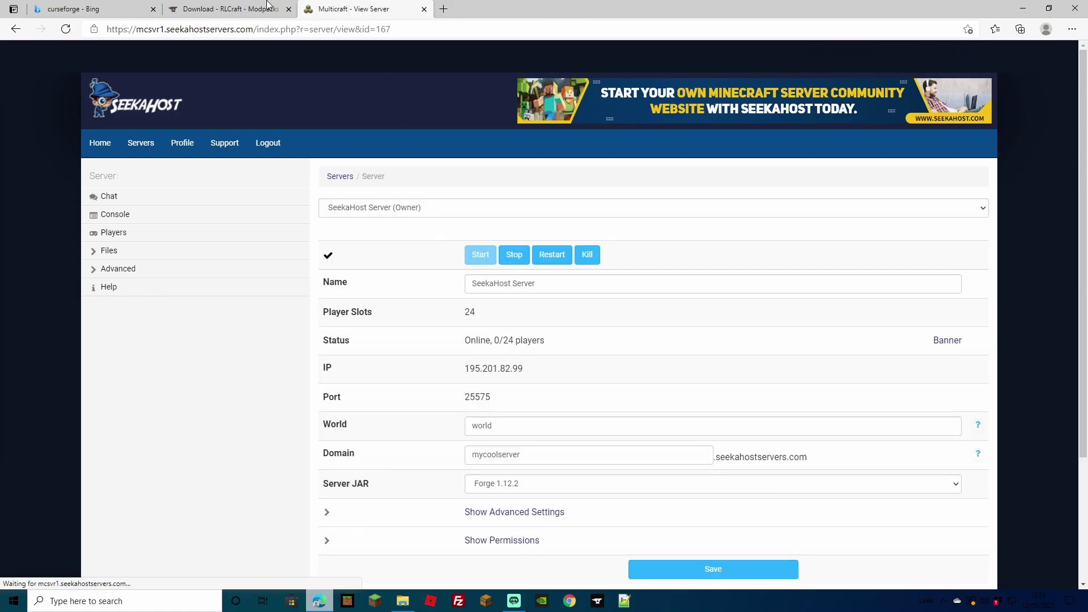
left_click(290, 10)
left_click(153, 9)
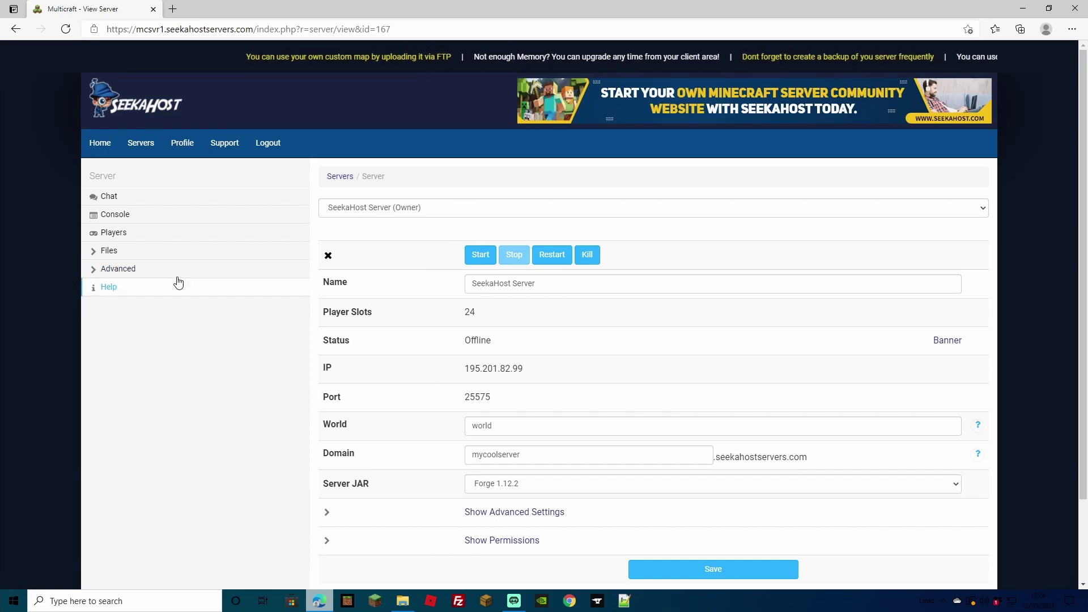
left_click(123, 259)
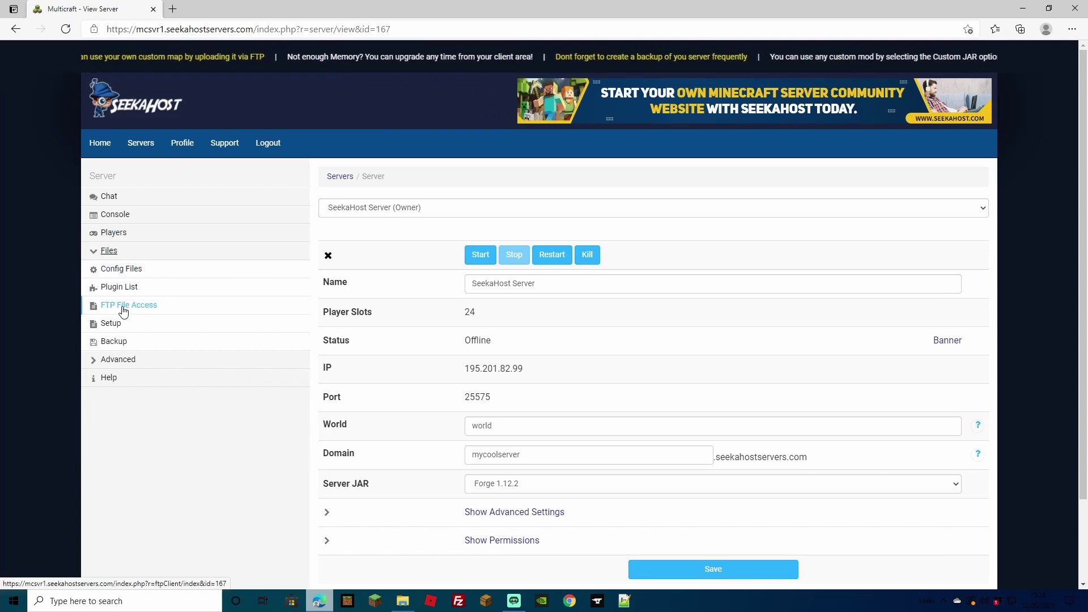
Apply the Setup with Delete All Server Files ticked, confirming with the account password
left_click(111, 323)
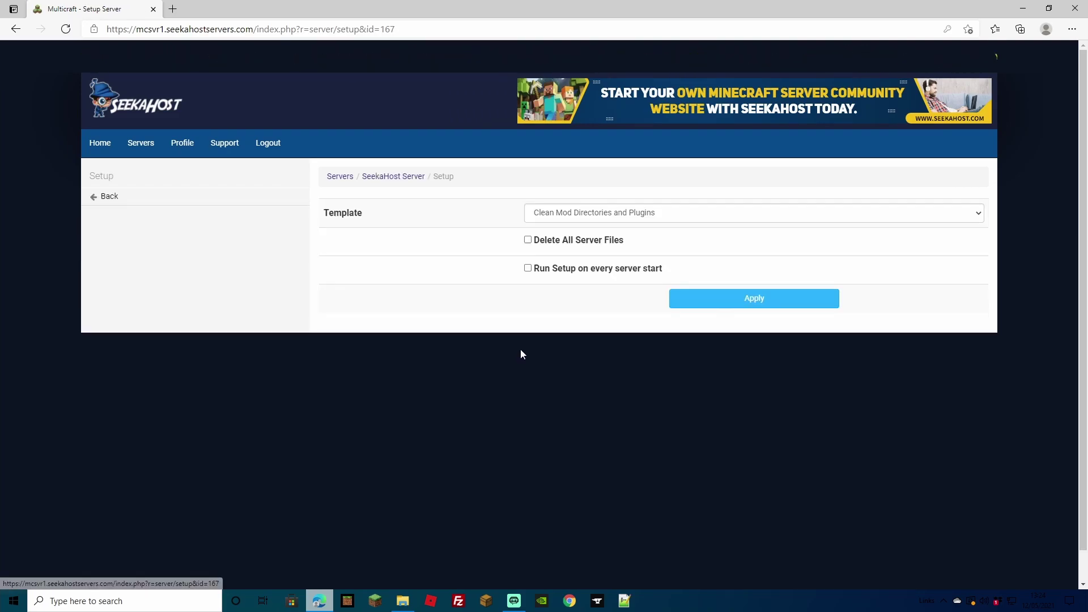
left_click(529, 241)
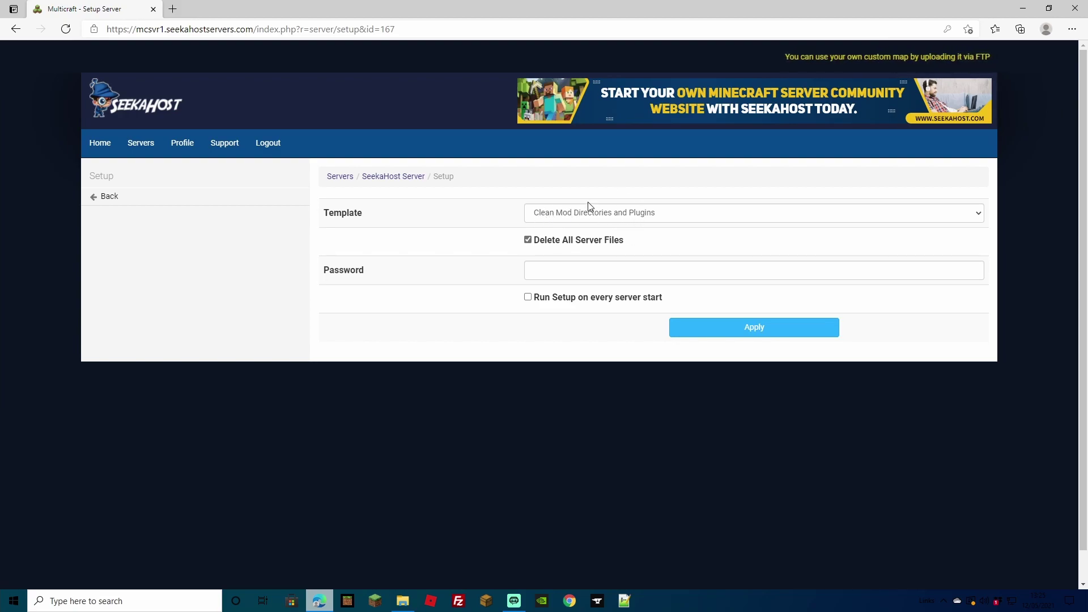
key("Return")
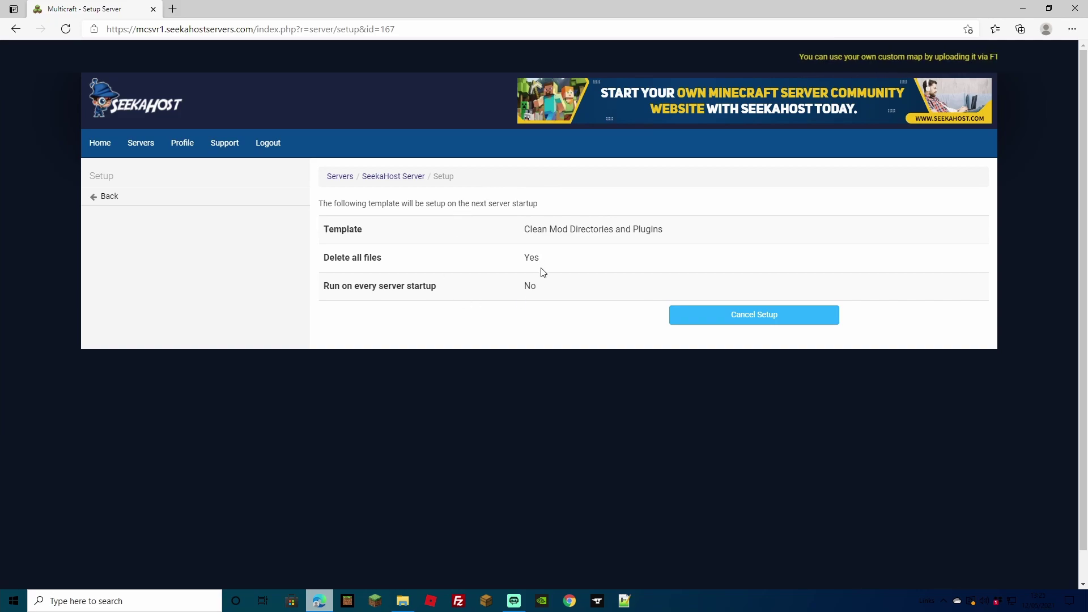
Set the SeekaHost Server's JAR to Forge 1.12.2 and save the settings
left_click(400, 177)
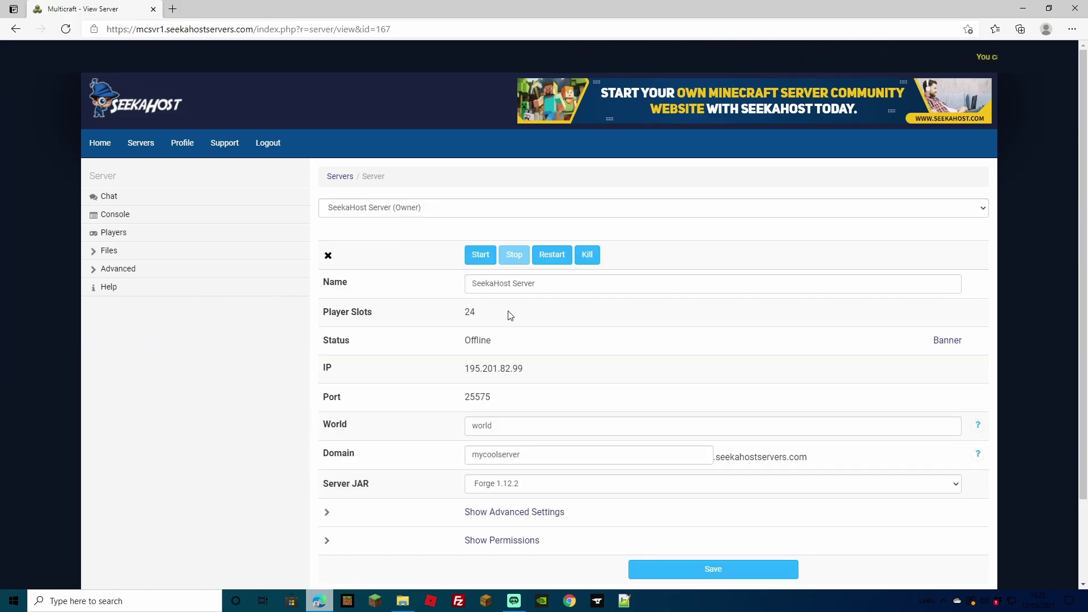
scroll(470, 324, "down", 2)
left_click(575, 404)
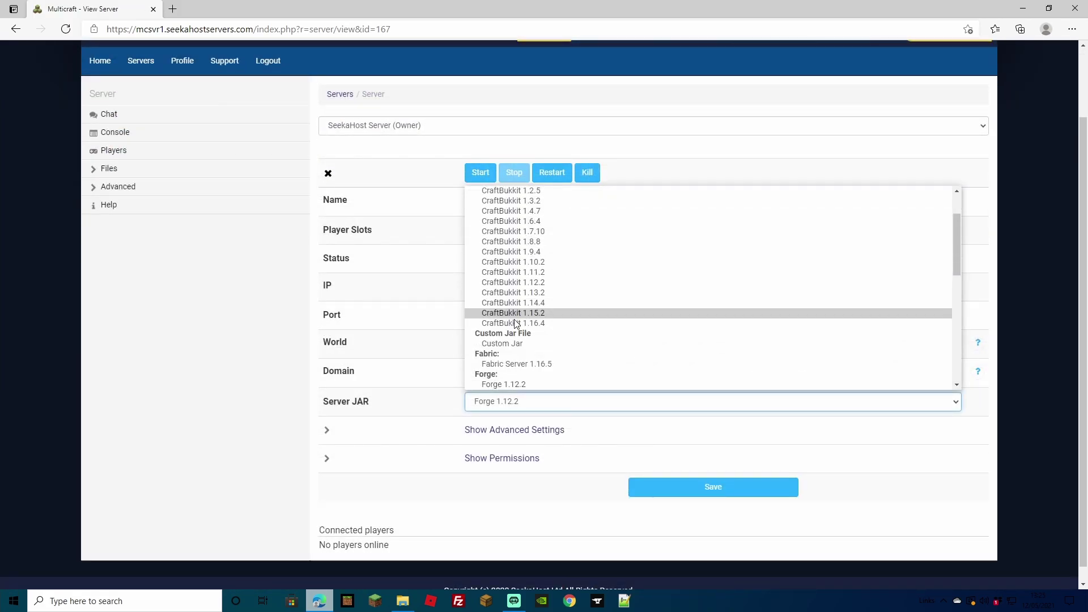
scroll(588, 306, "down", 2)
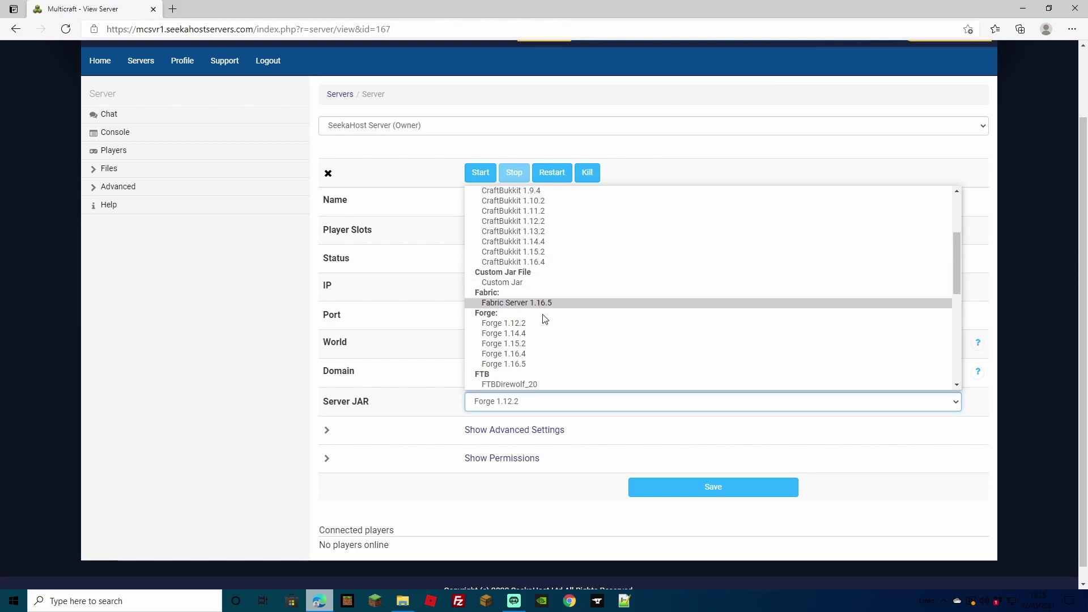
left_click(493, 324)
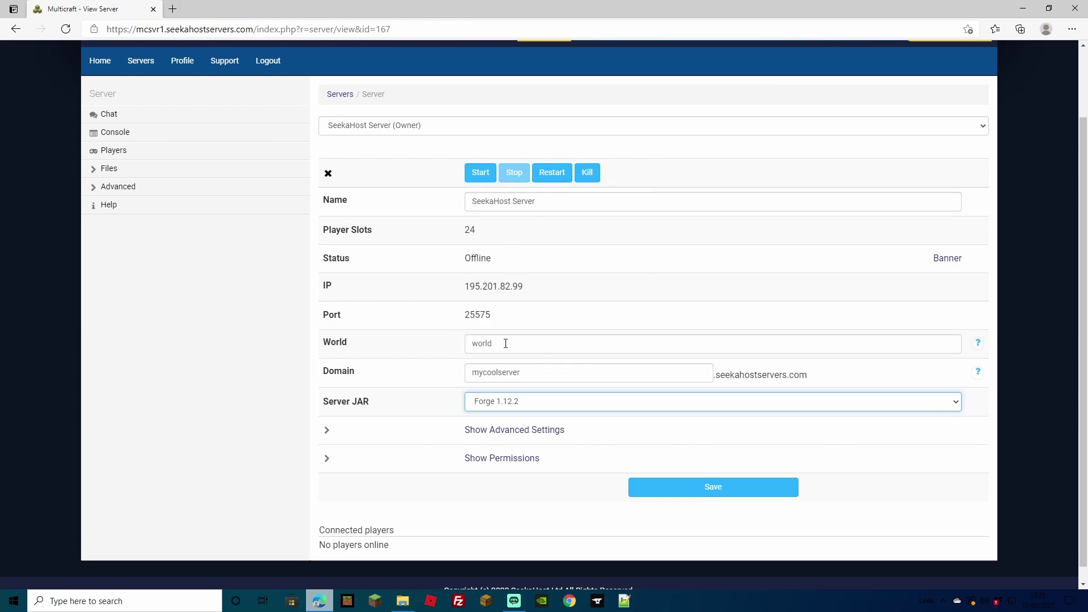
left_click(667, 486)
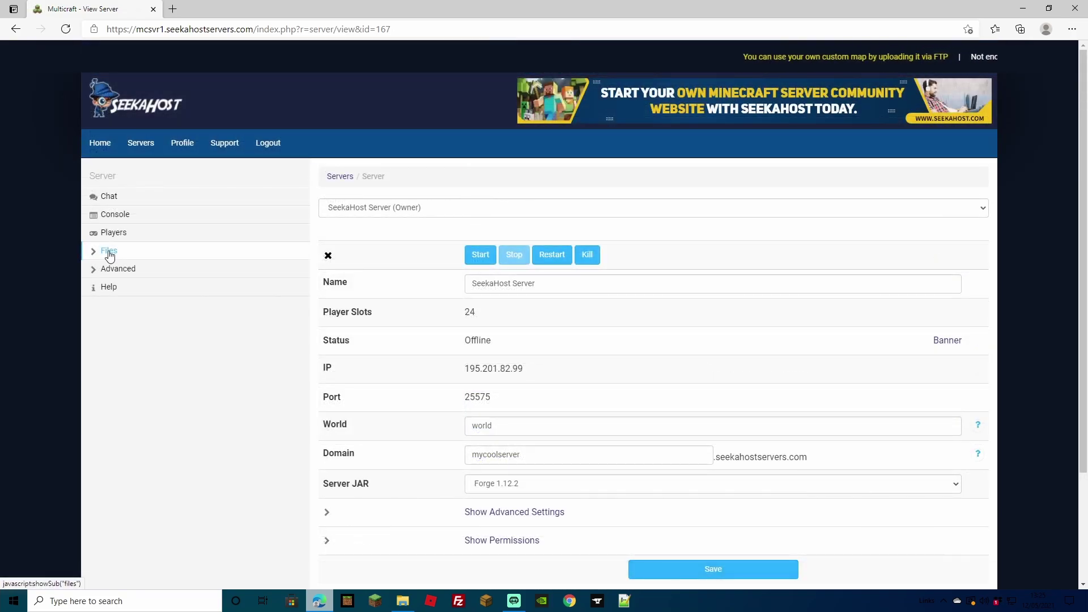
Wipe the config, logs, mods and world folders and all server files in FTP File Access
left_click(110, 253)
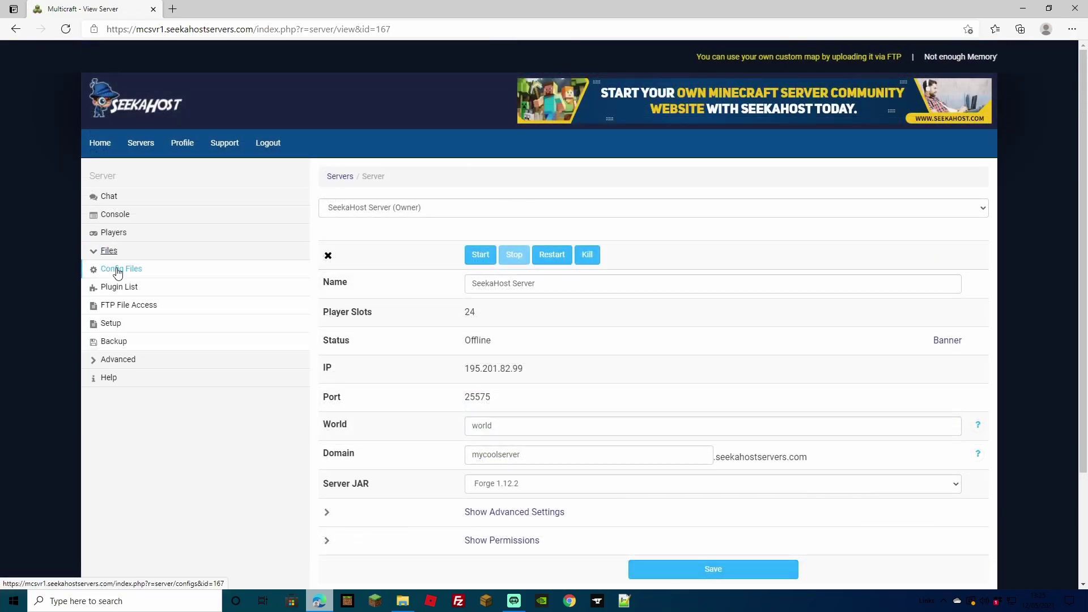
left_click(119, 307)
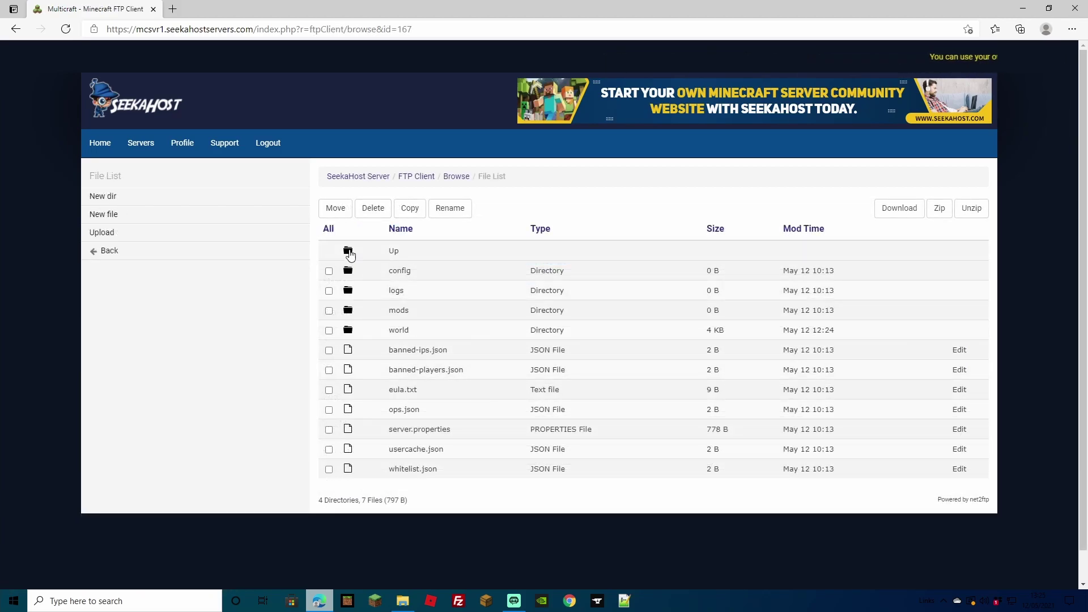
left_click(329, 271)
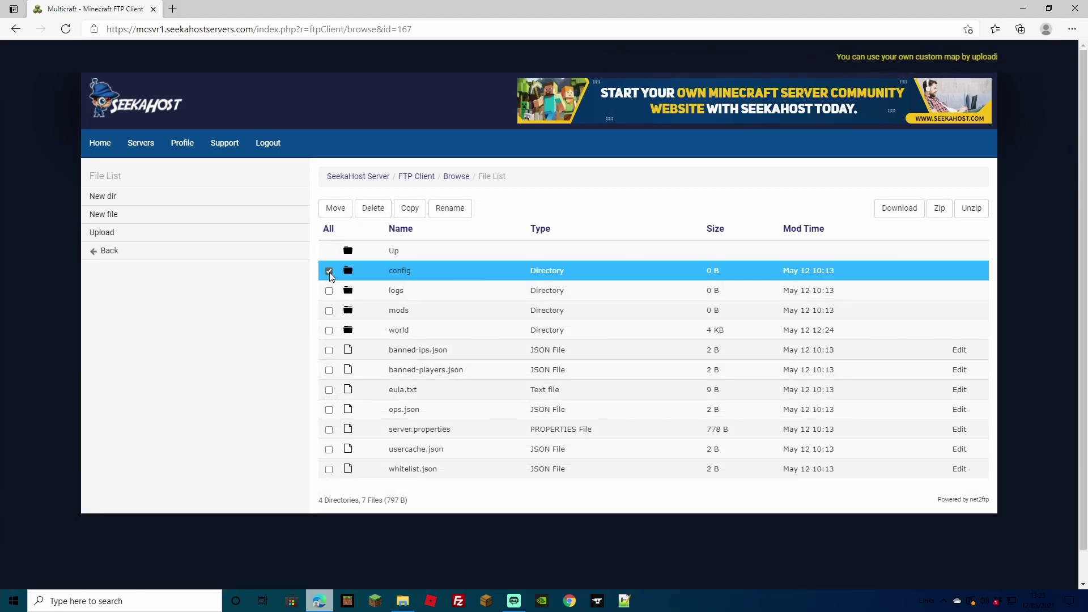
left_click(329, 291)
left_click(328, 228)
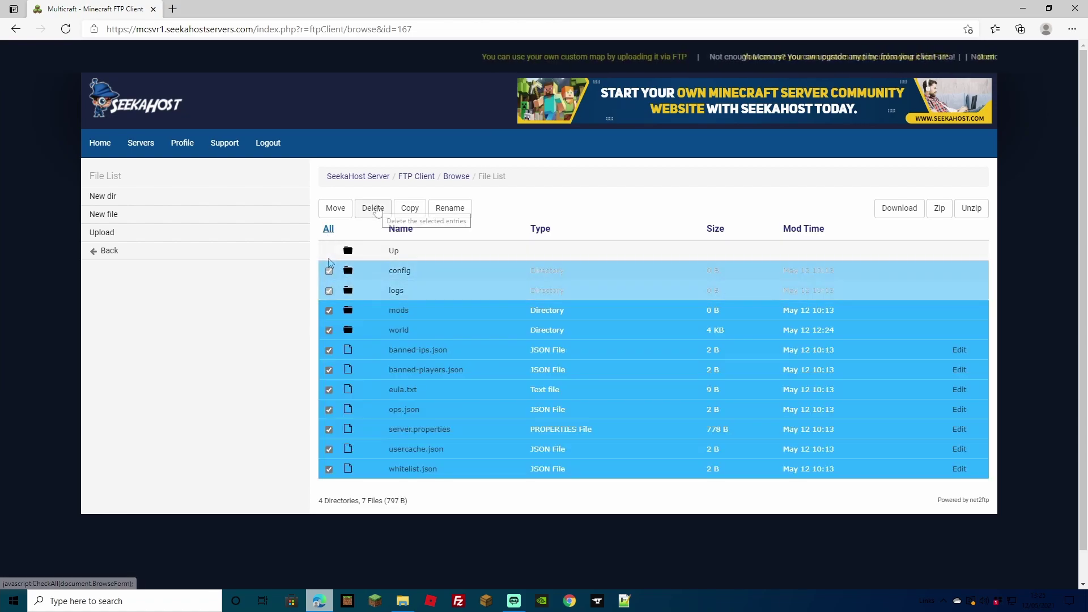
left_click(373, 208)
left_click(338, 401)
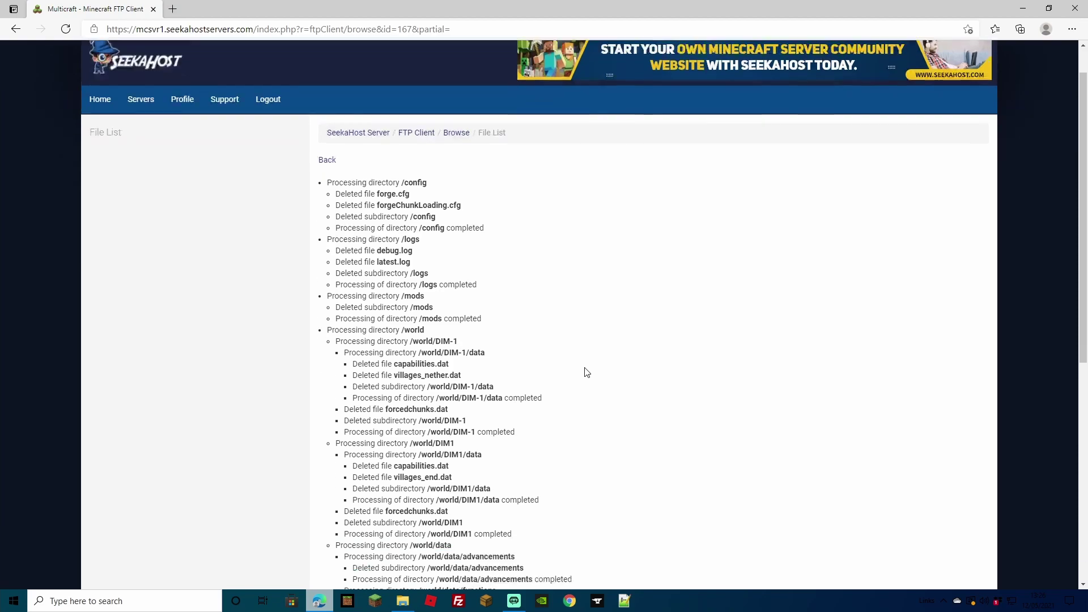
scroll(582, 371, "down", 7)
scroll(590, 373, "up", 7)
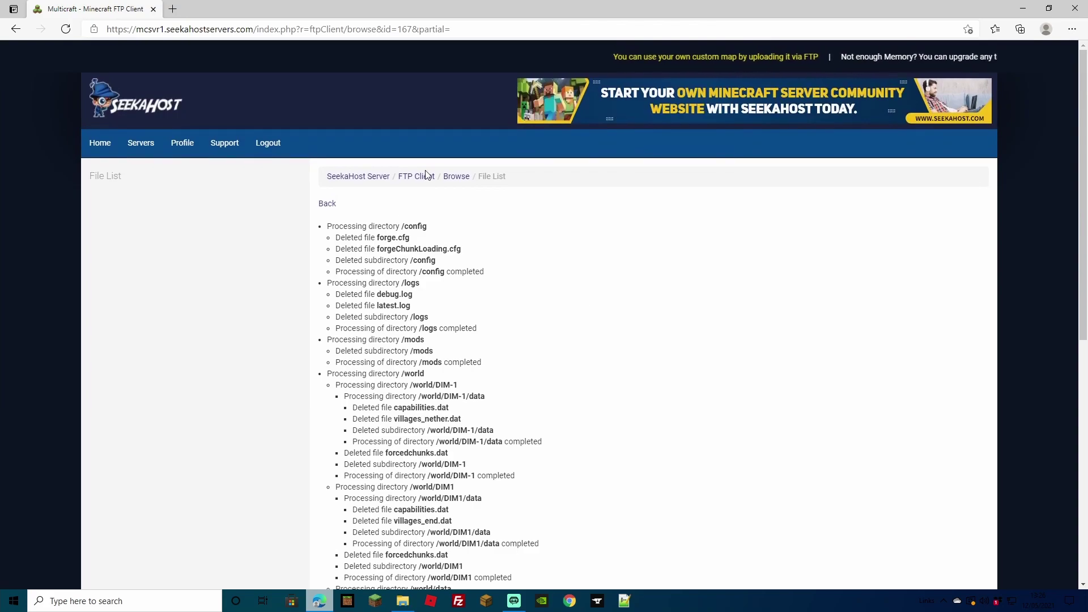
left_click(363, 176)
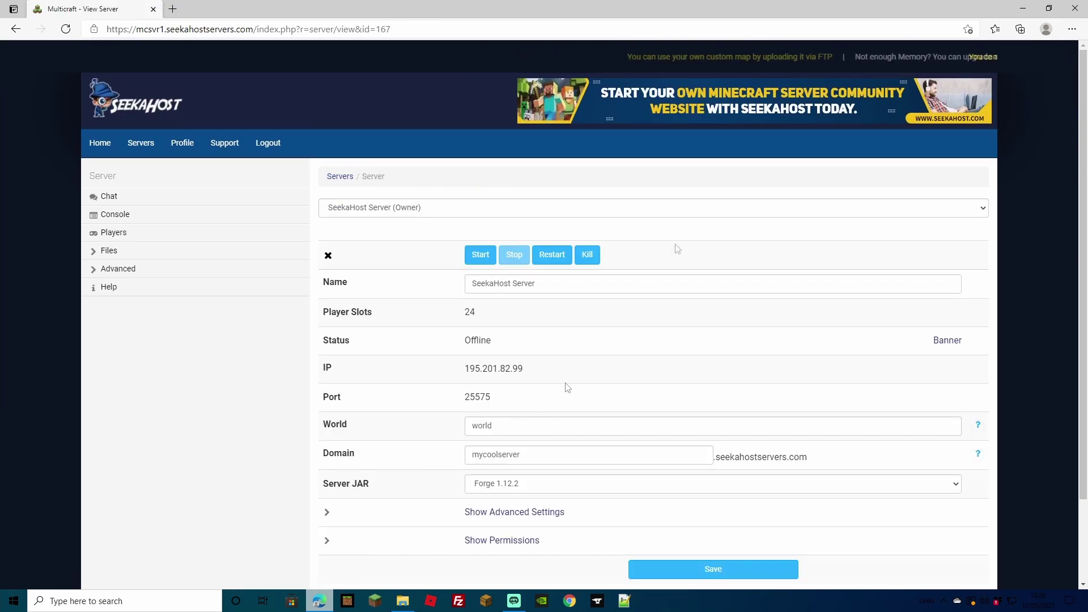
Start the SeekaHost Server until it is online, then stop it so it reads Offline
left_click(481, 256)
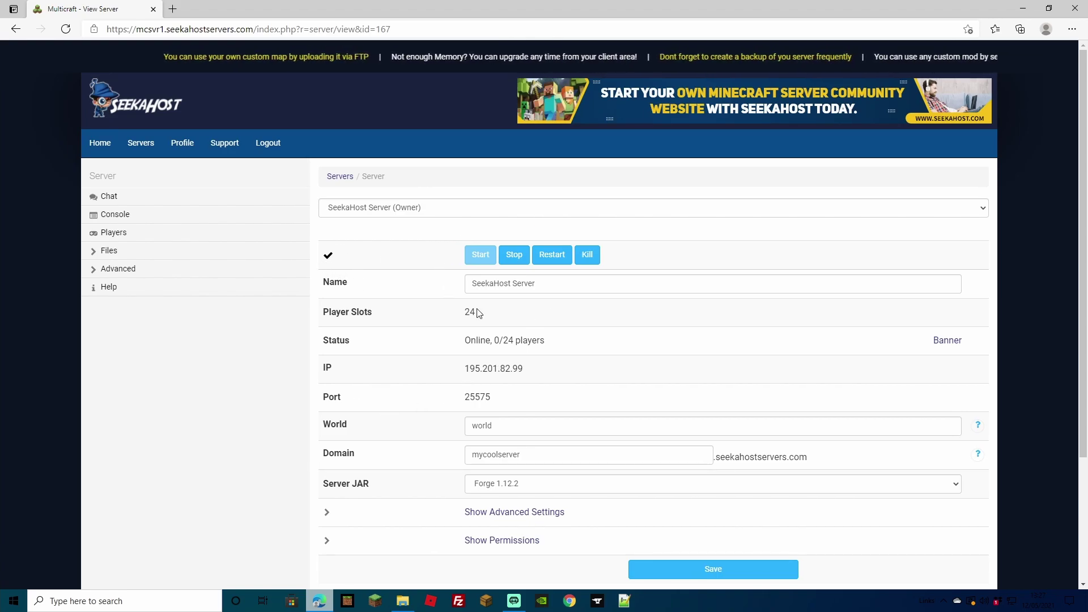
left_click(516, 260)
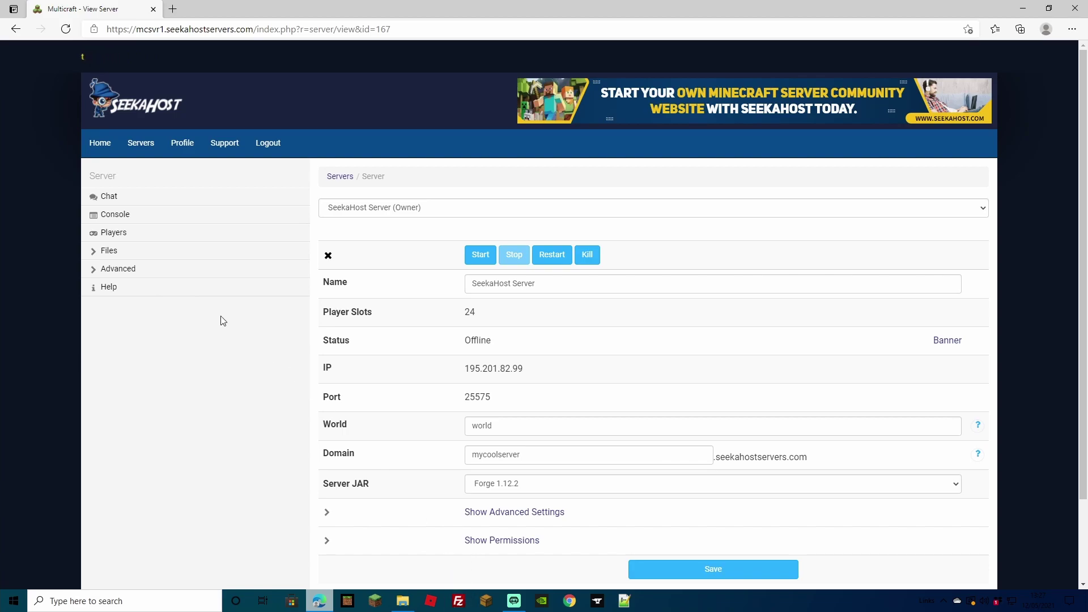
Expand the Files options in Multicraft and launch FileZilla from the taskbar
left_click(116, 256)
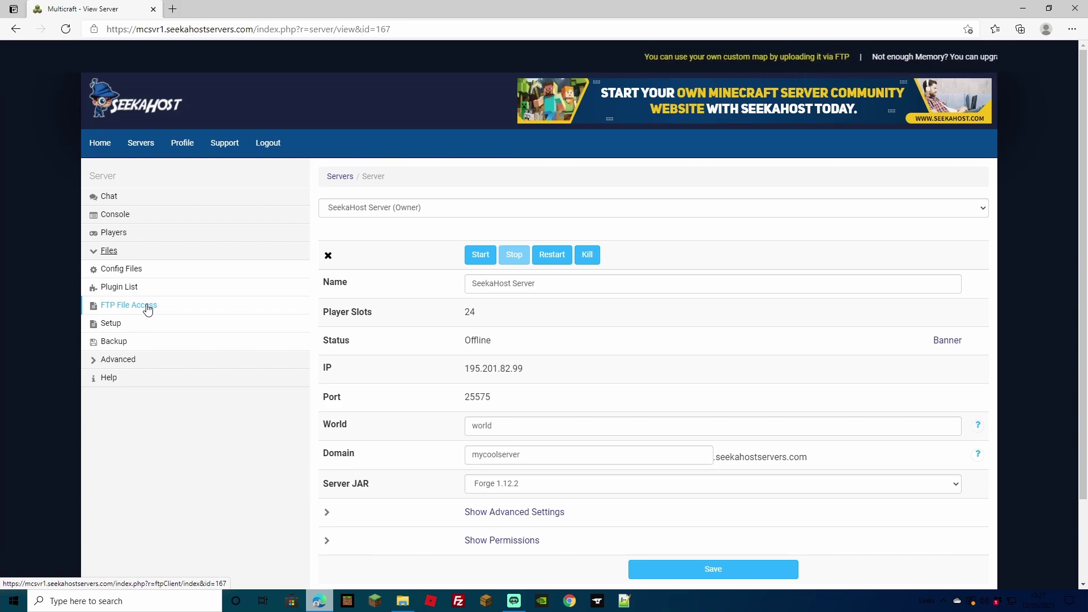
left_click(458, 601)
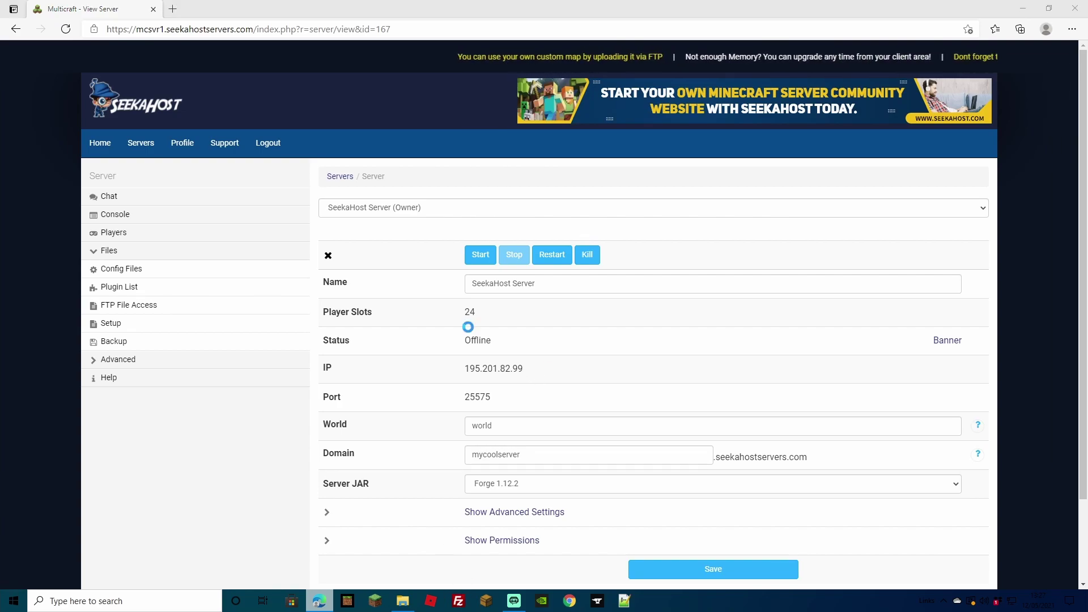